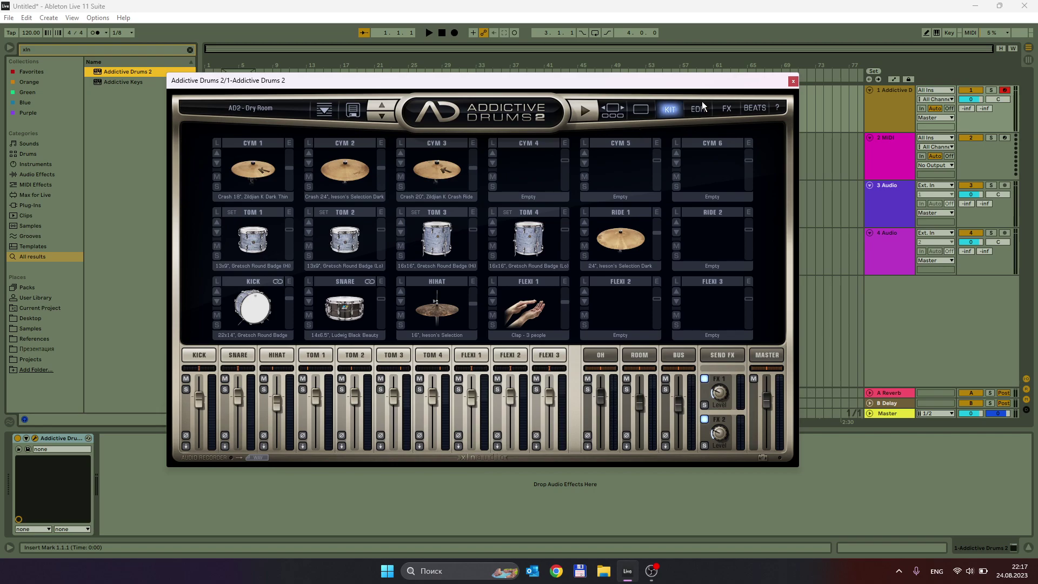
Open the plugin's edit page and browse the individual controls of the snare, hi-hat, flexi, cymbal, tom and kick kit pieces.
left_click(699, 110)
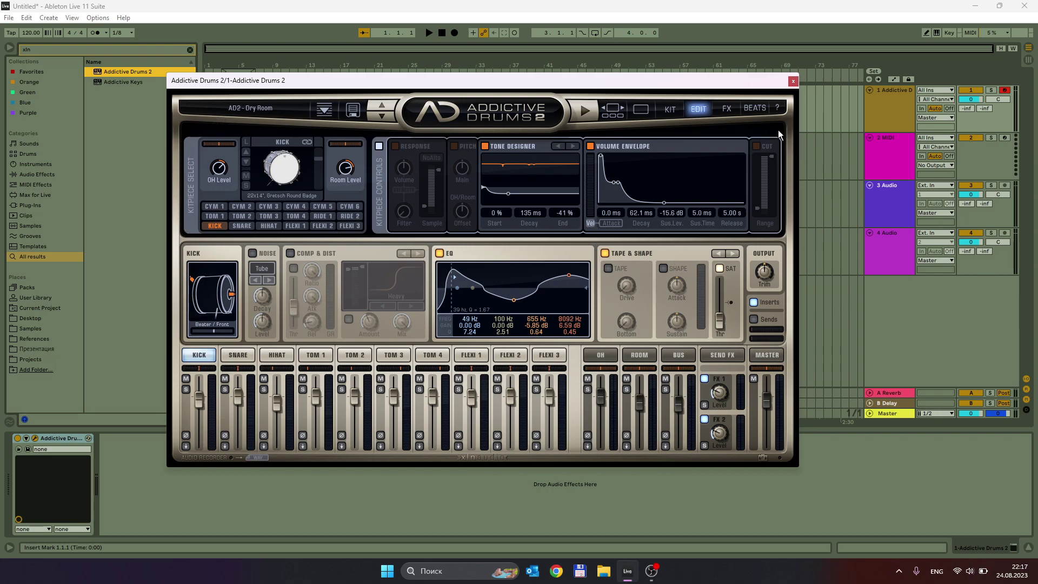
left_click(236, 227)
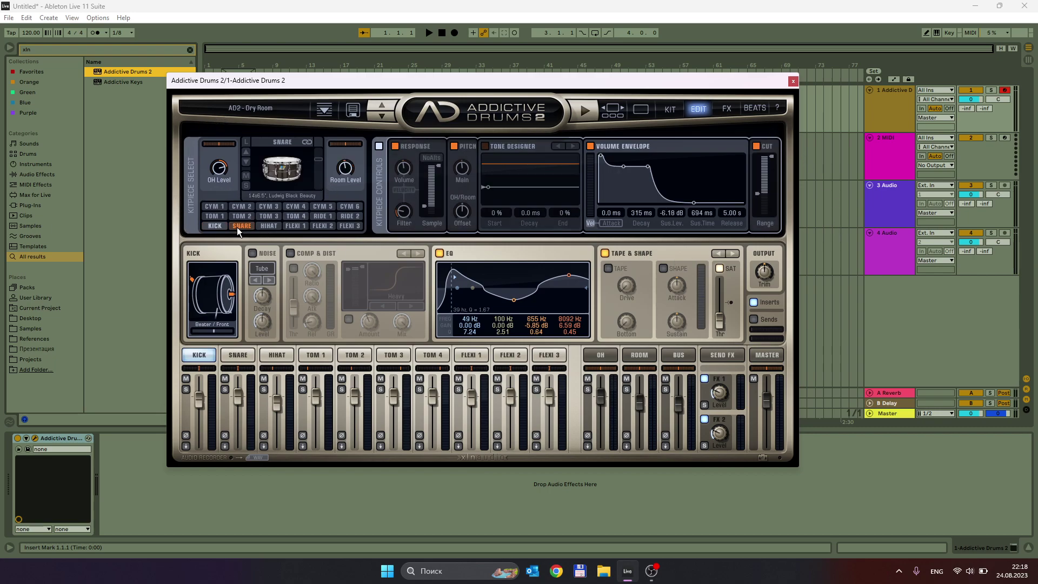
left_click(269, 225)
left_click(303, 226)
left_click(324, 226)
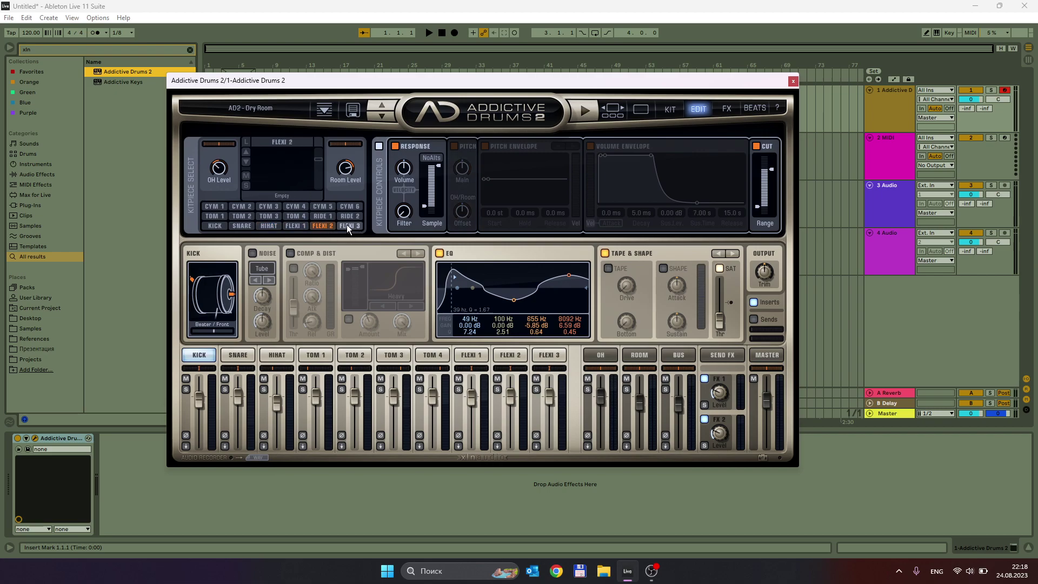
left_click(322, 216)
left_click(295, 207)
left_click(269, 215)
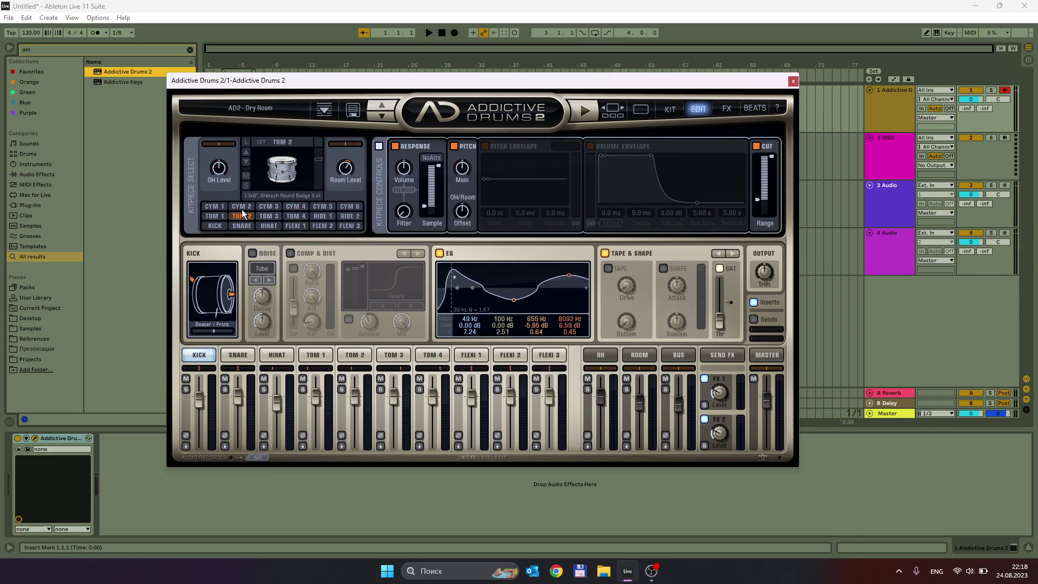
left_click(220, 206)
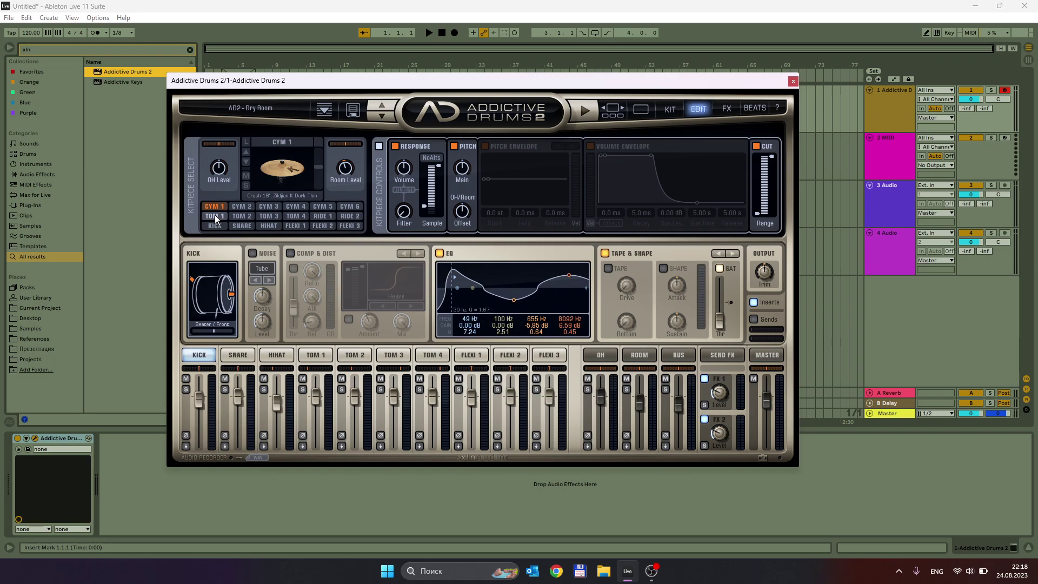
left_click(215, 215)
left_click(215, 225)
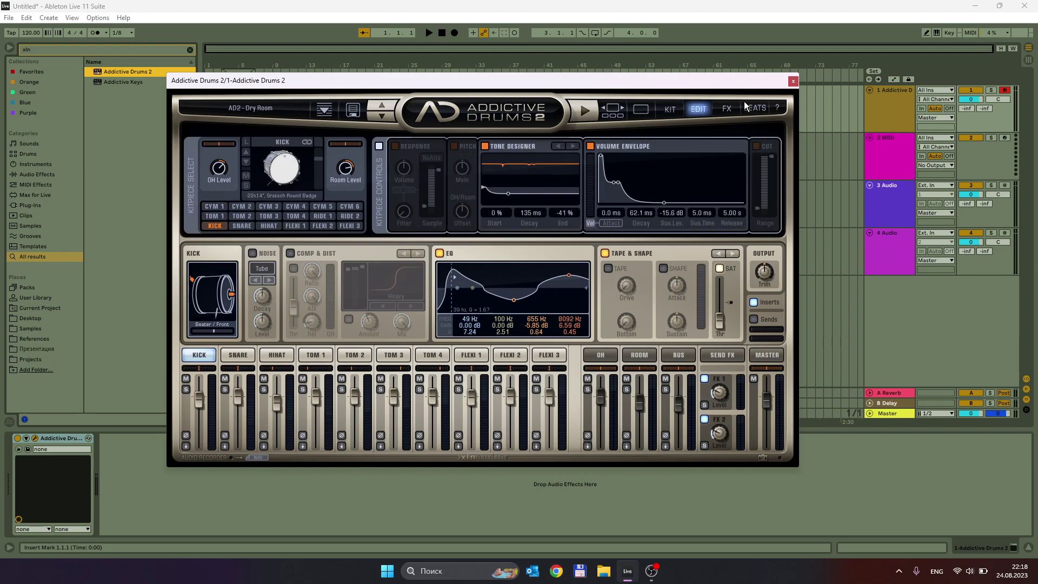
Enable Sync Tempo for the beats and place Funk Straight Beat 01 8th HH Closed (Clean) on the Addictive Drums track at bar 3.
left_click(744, 107)
left_click_drag(497, 80, 494, 155)
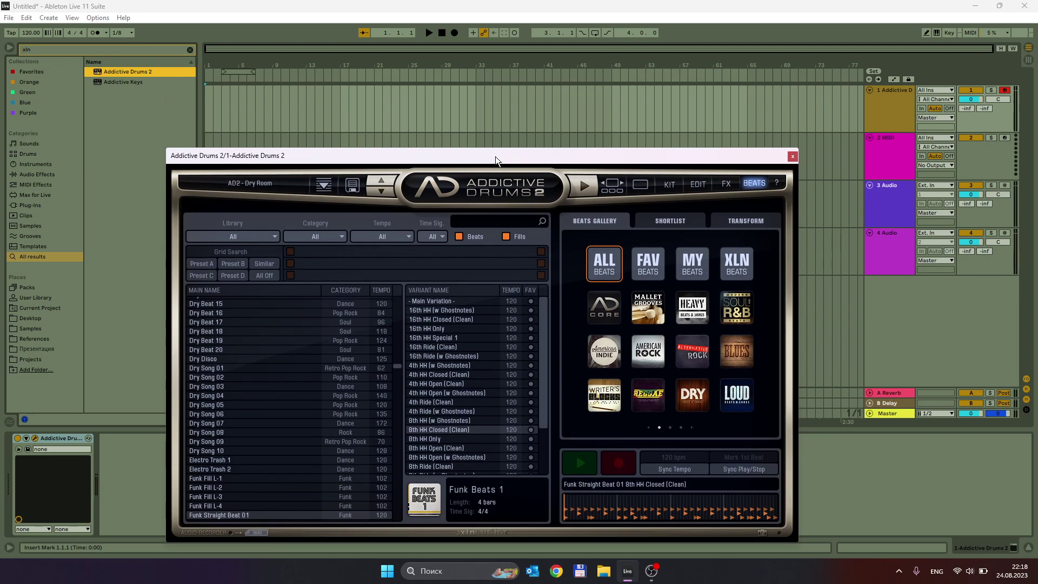
left_click(676, 468)
left_click_drag(674, 484, 223, 115)
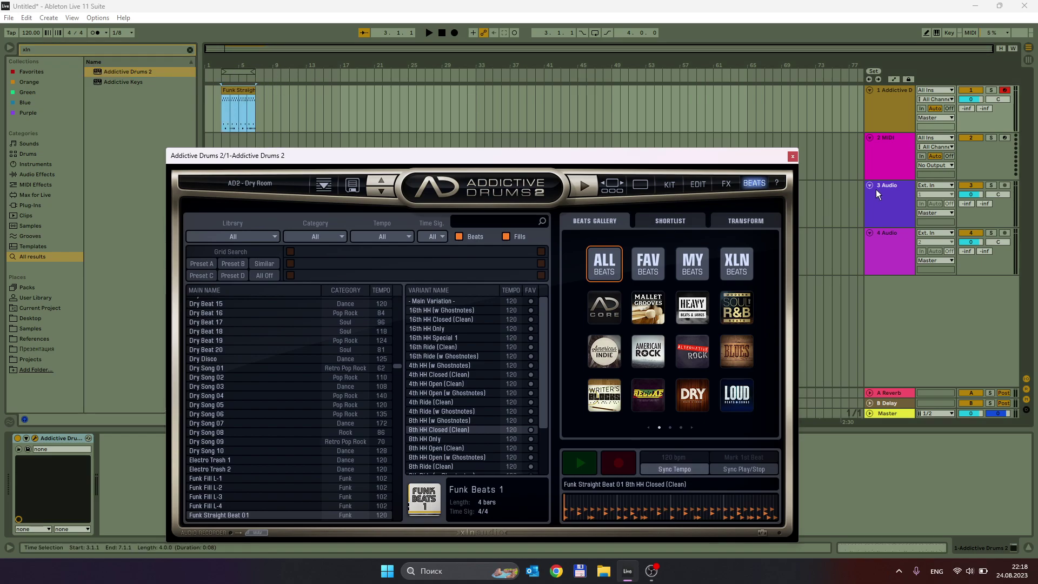
Return to the drum edit page, enable looping for the beat's bars and briefly play the loop.
left_click(697, 185)
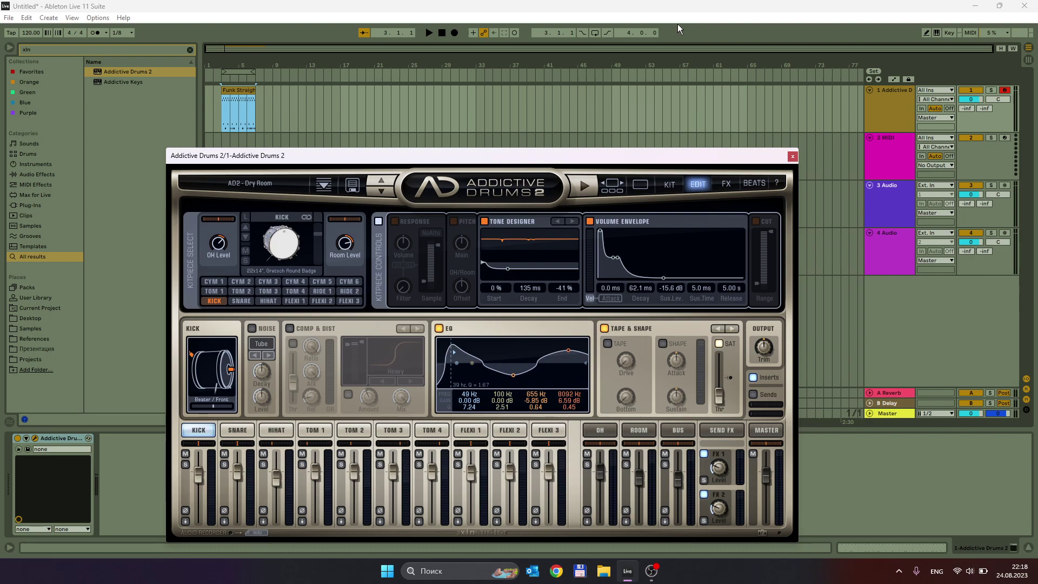
left_click(595, 33)
key("space")
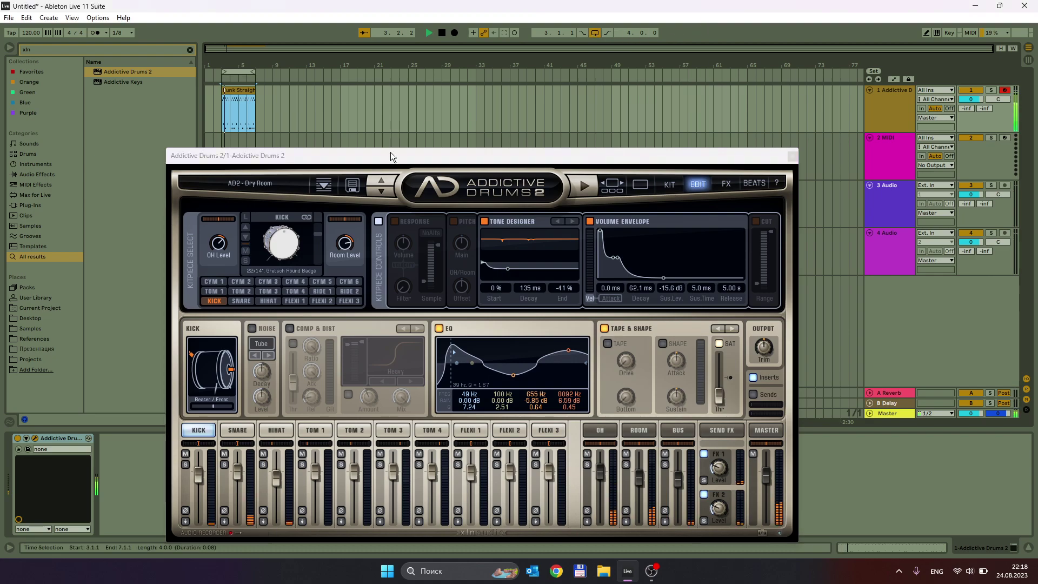
left_click_drag(394, 157, 399, 121)
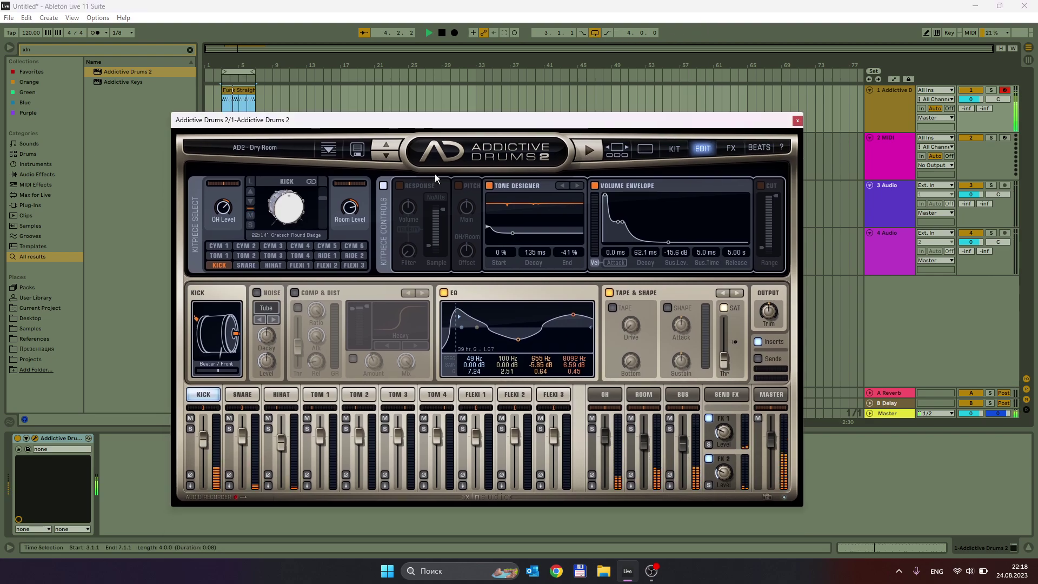
key("space")
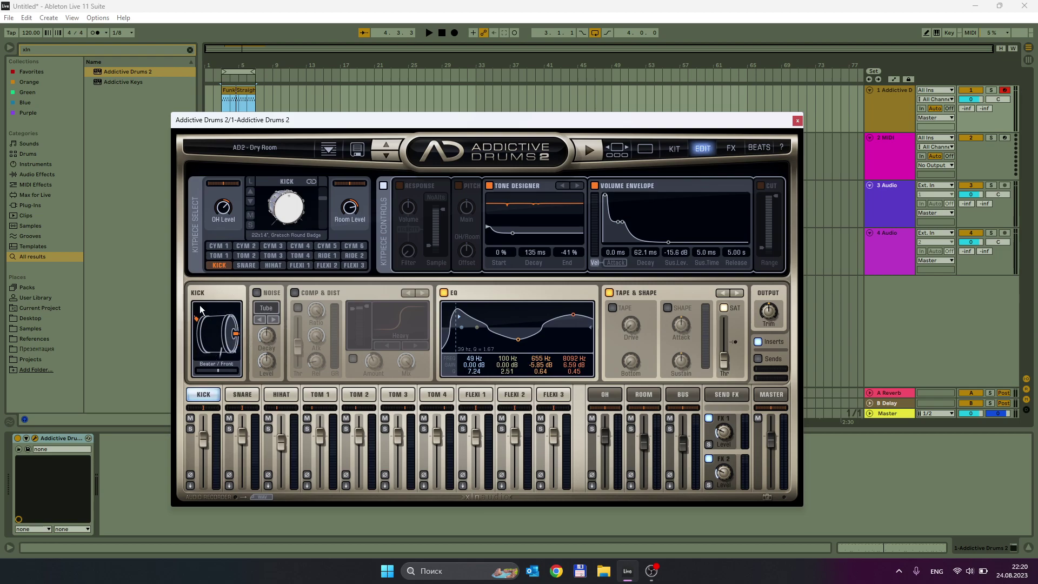
Examine the mixer channel settings of the snare, hi-hat, toms 1 to 3 and kick.
left_click(242, 392)
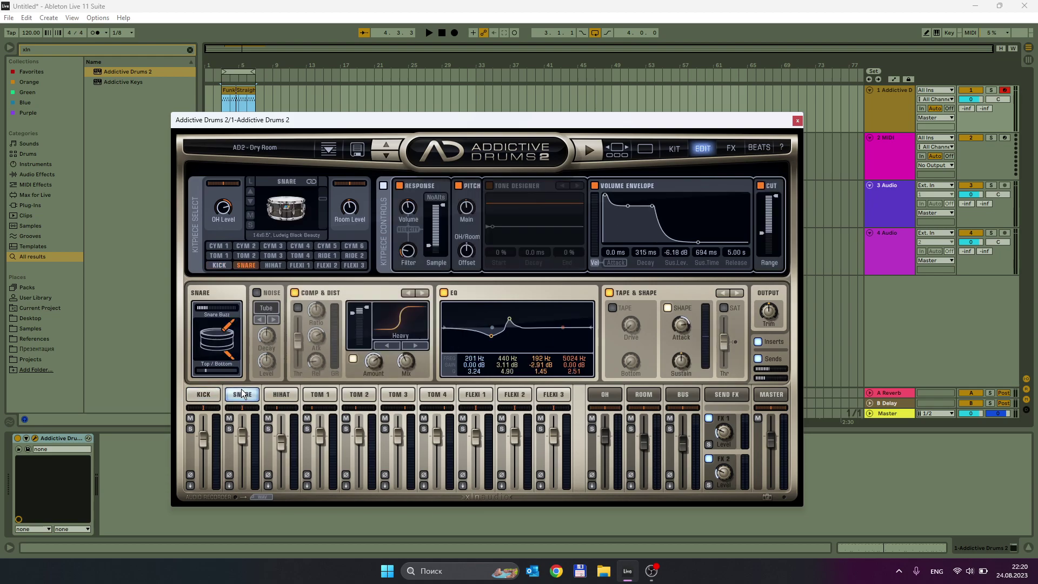
left_click(281, 394)
left_click(319, 395)
left_click(359, 394)
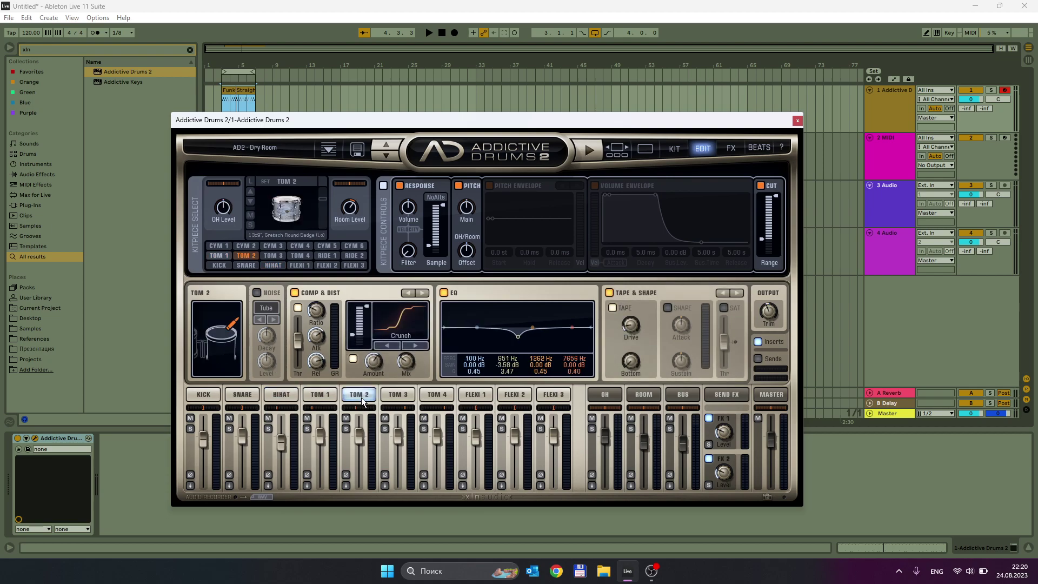
left_click(398, 395)
left_click(203, 394)
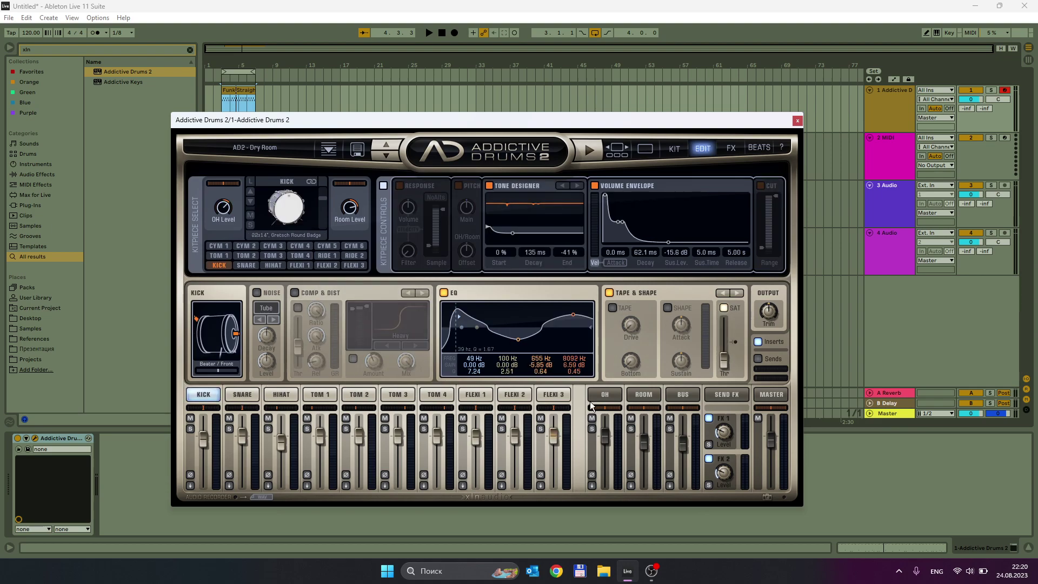
Inspect the overhead channel and try a room microphone distance of about 8.70 m on the room channel.
left_click(605, 394)
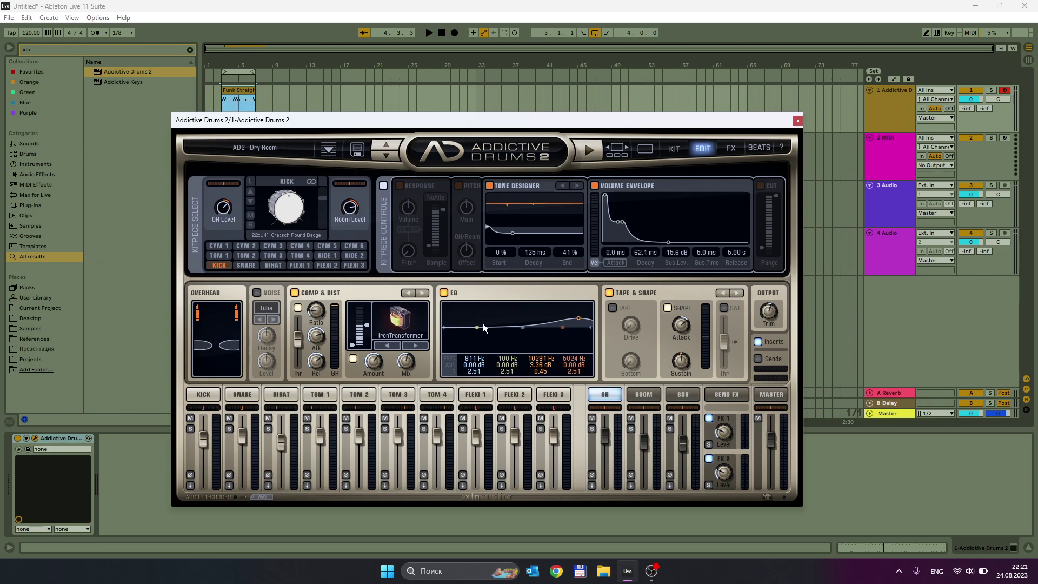
left_click(647, 395)
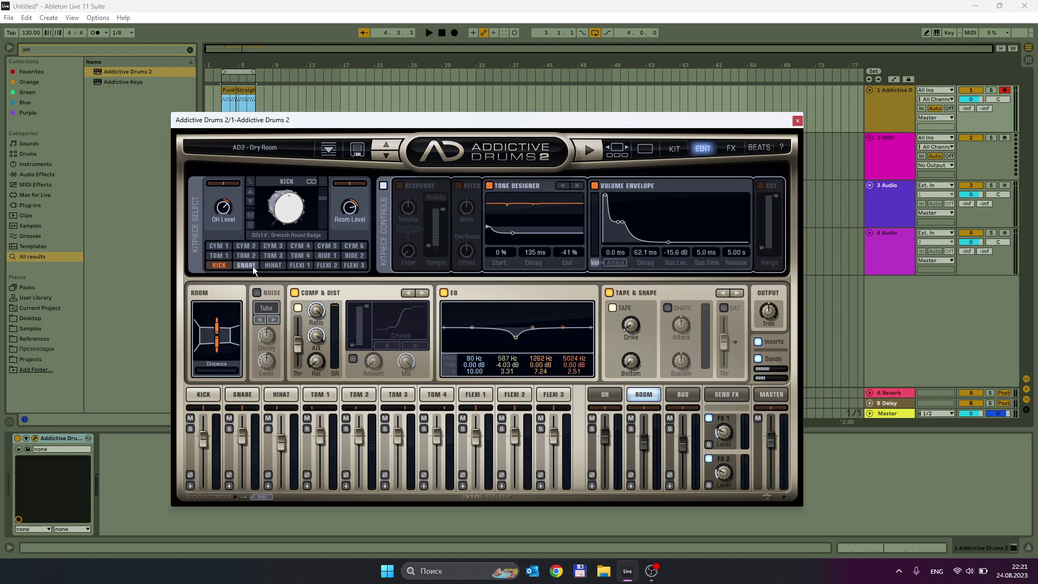
left_click_drag(226, 370, 226, 315)
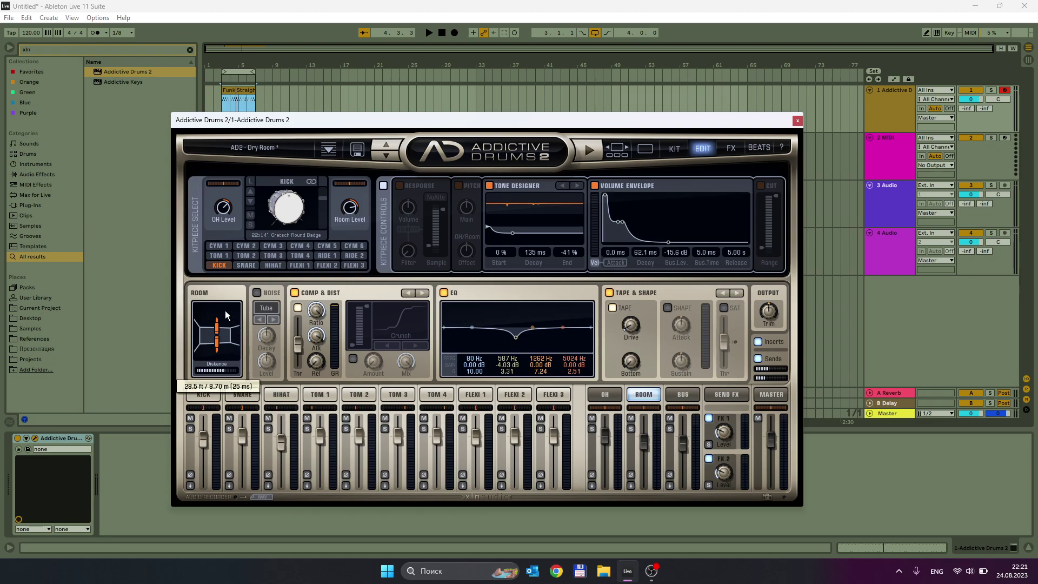
left_click(201, 372)
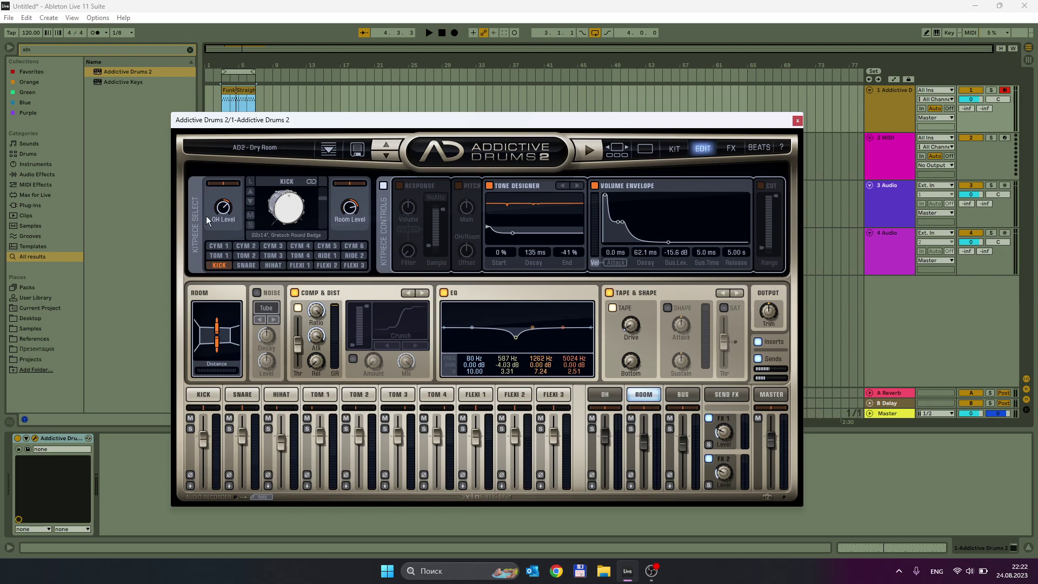
Lower the kick's overhead level and play the beat briefly from bar 3.
mouse_move(223, 214)
left_mouse_down()
mouse_move(220, 262)
mouse_move(223, 210)
left_mouse_up()
left_click(223, 106)
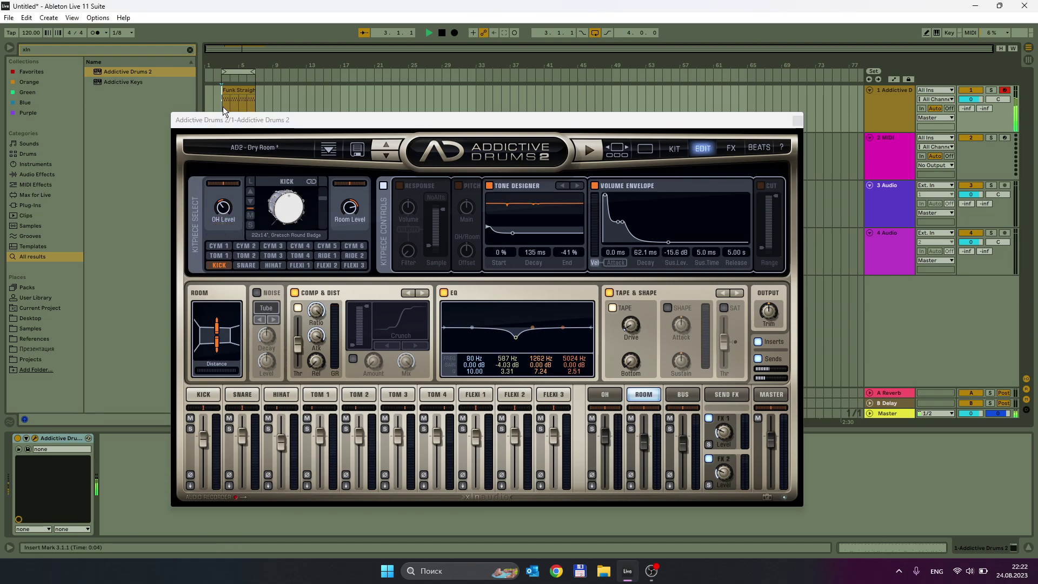
key("space")
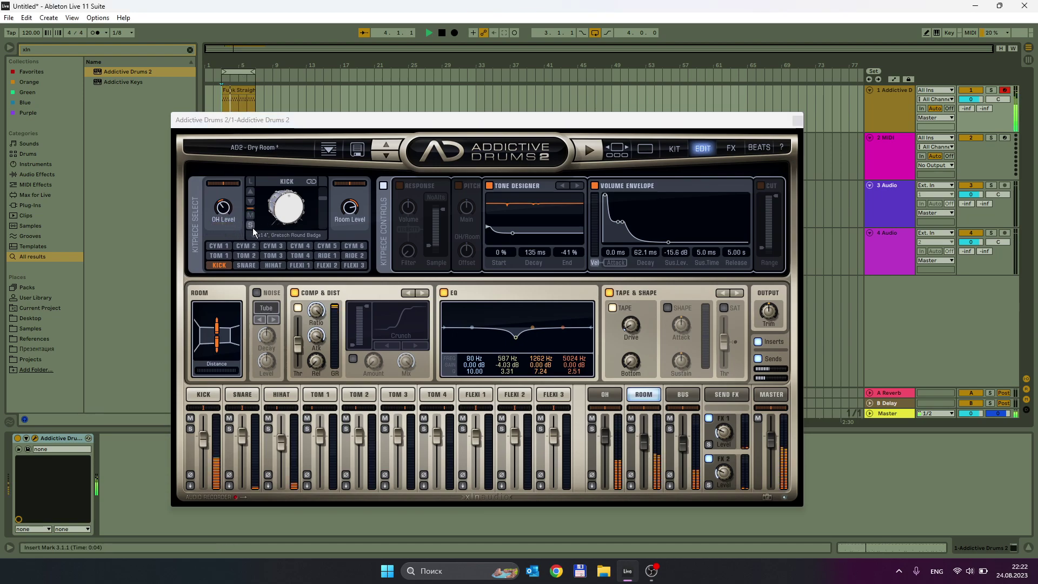
key("space")
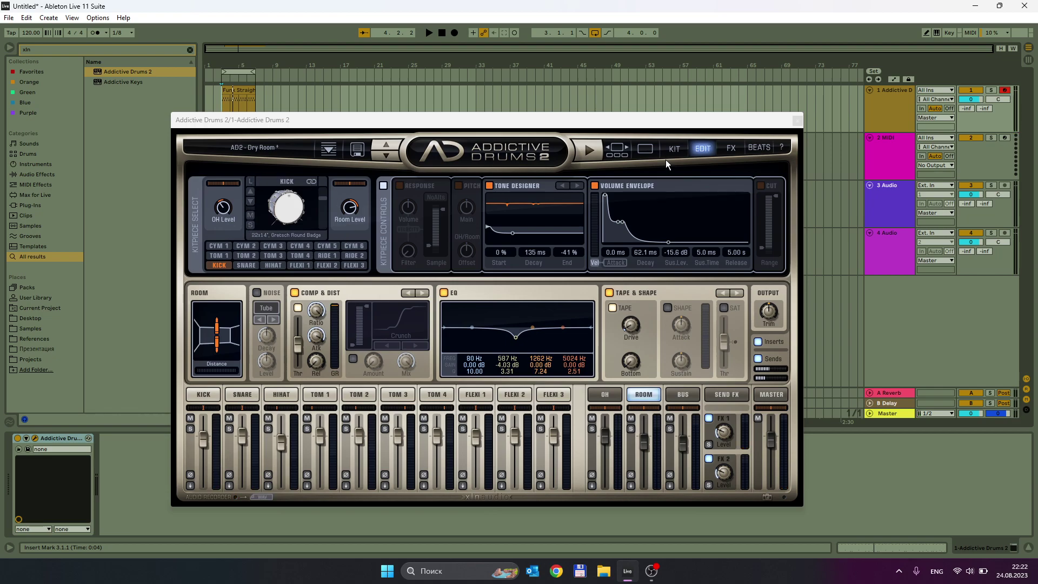
Solo the kick after a look at the kit page, and play the loop with the overhead channel shown.
left_click(676, 151)
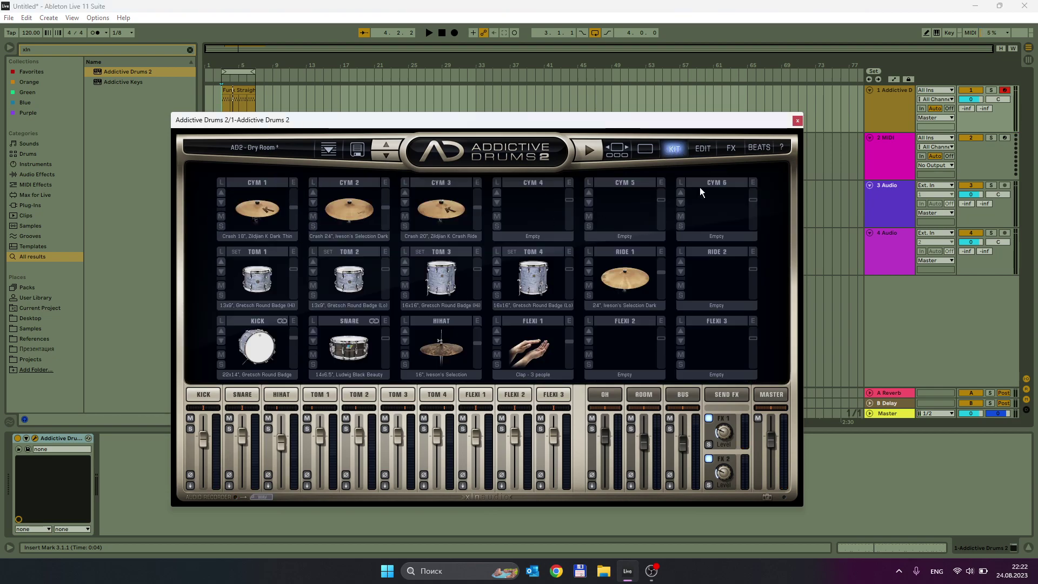
left_click(706, 149)
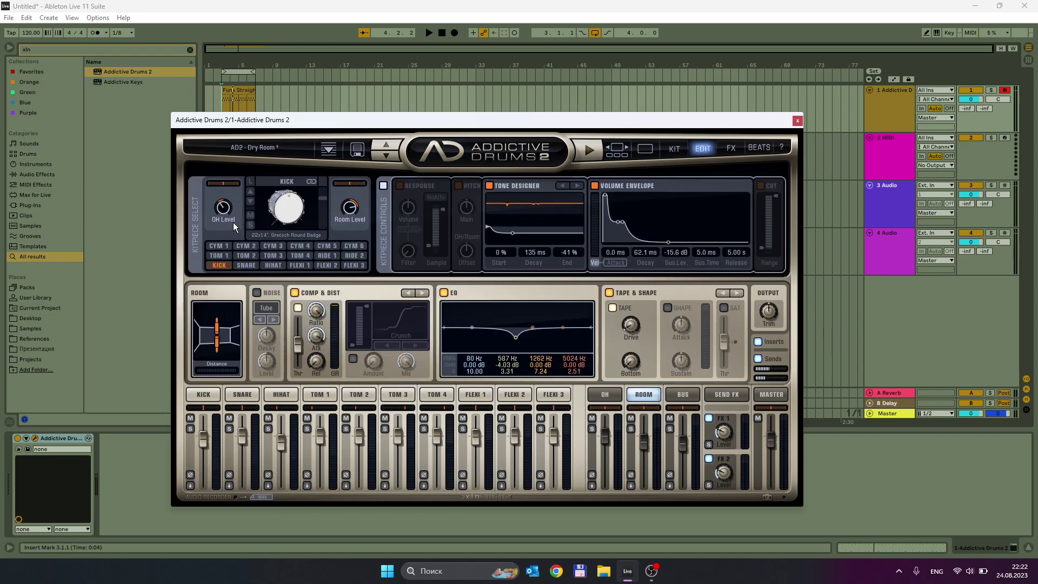
left_click(250, 225)
key("space")
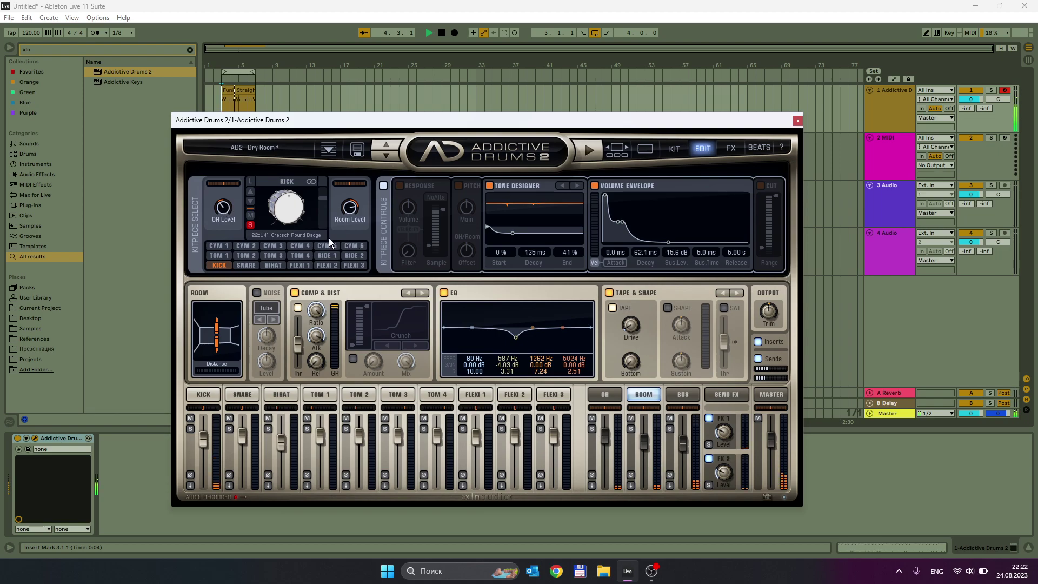
left_click(605, 394)
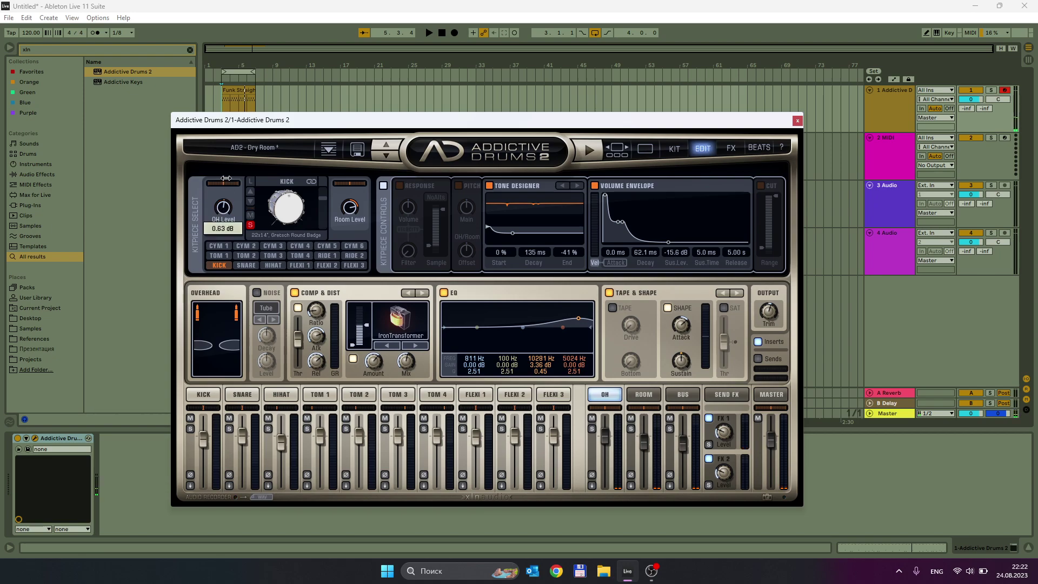
Adjust the kick's overhead level again and select the Cym 1 kit piece while auditioning the loop.
left_click_drag(226, 212, 221, 246)
key("space")
left_click(221, 246)
key("space")
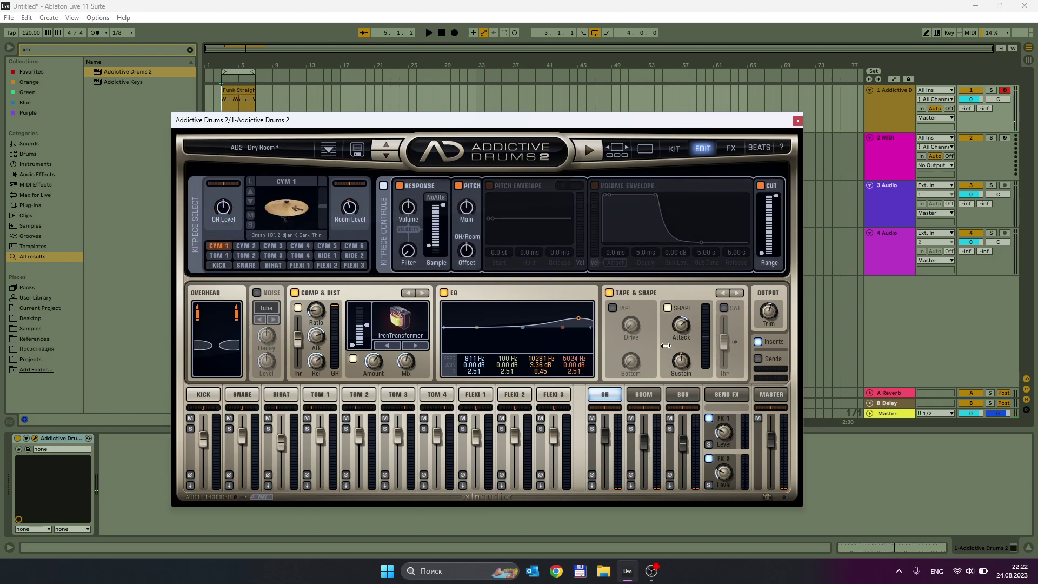
Mute the room channel and set the kick's overhead level to about 3.25 dB.
left_click(631, 419)
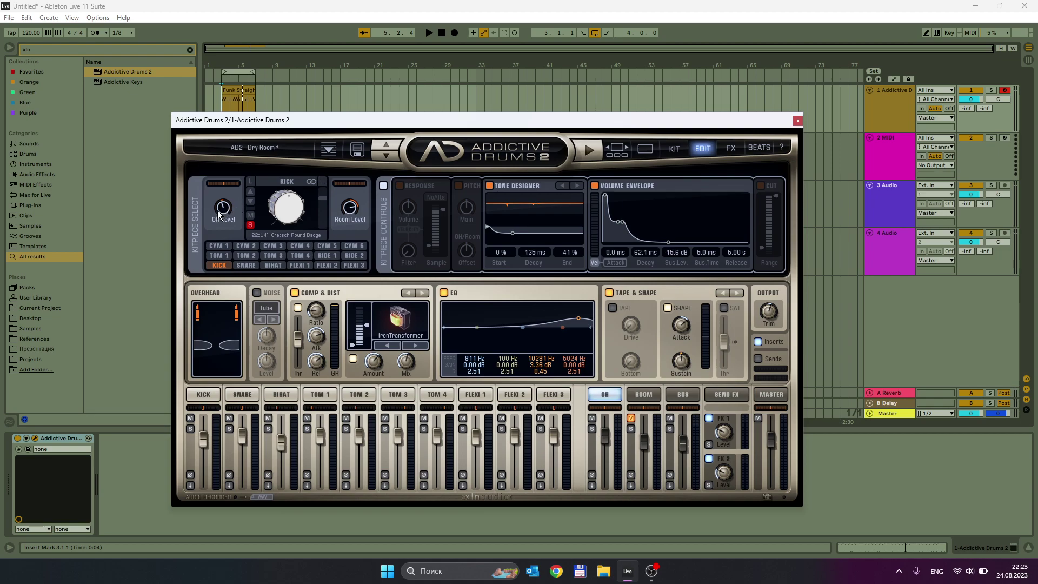
left_click_drag(217, 209, 219, 188)
left_click_drag(223, 207, 252, 125)
mouse_move(225, 206)
left_mouse_down()
mouse_move(225, 288)
mouse_move(227, 224)
left_mouse_up()
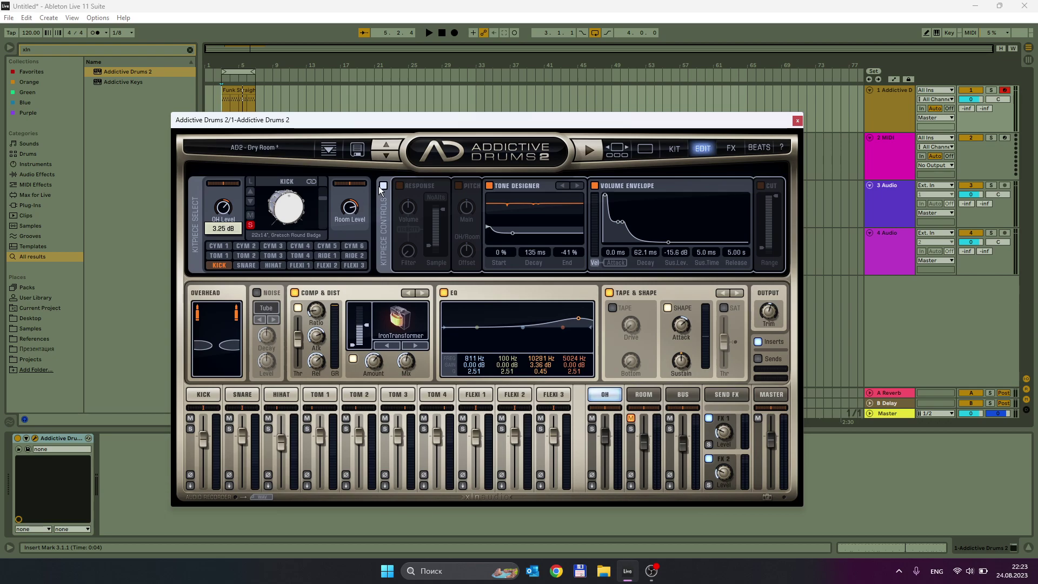
Lower the kick's room level to about -1.68 dB and mute the overhead channel instead of the room channel.
left_click_drag(351, 210, 351, 229)
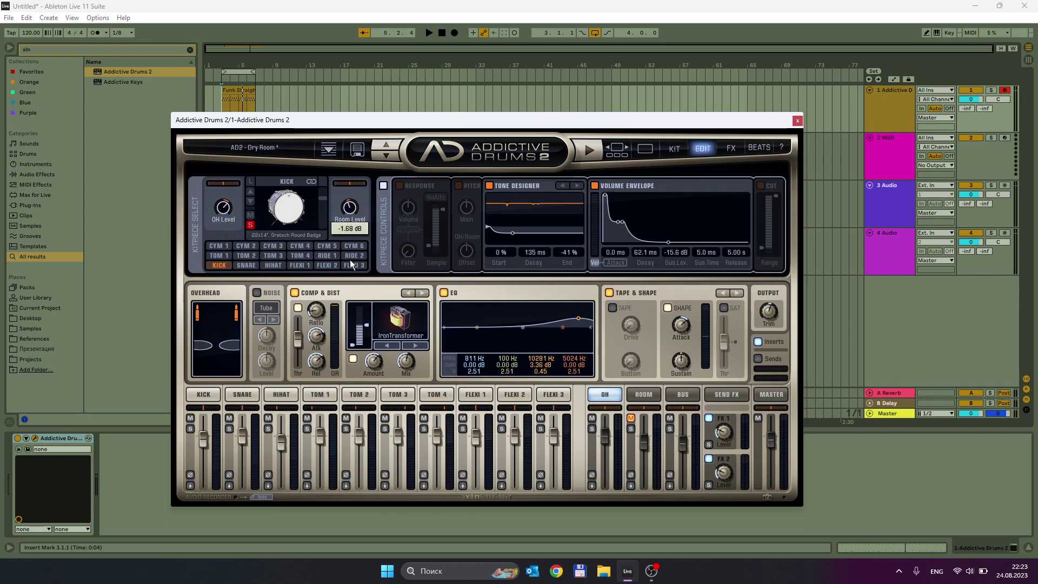
left_click(630, 418)
left_click(591, 419)
Play the loop while raising the kick's room level from silence to about 8.08 dB and lowering it again, and stop playback.
key("space")
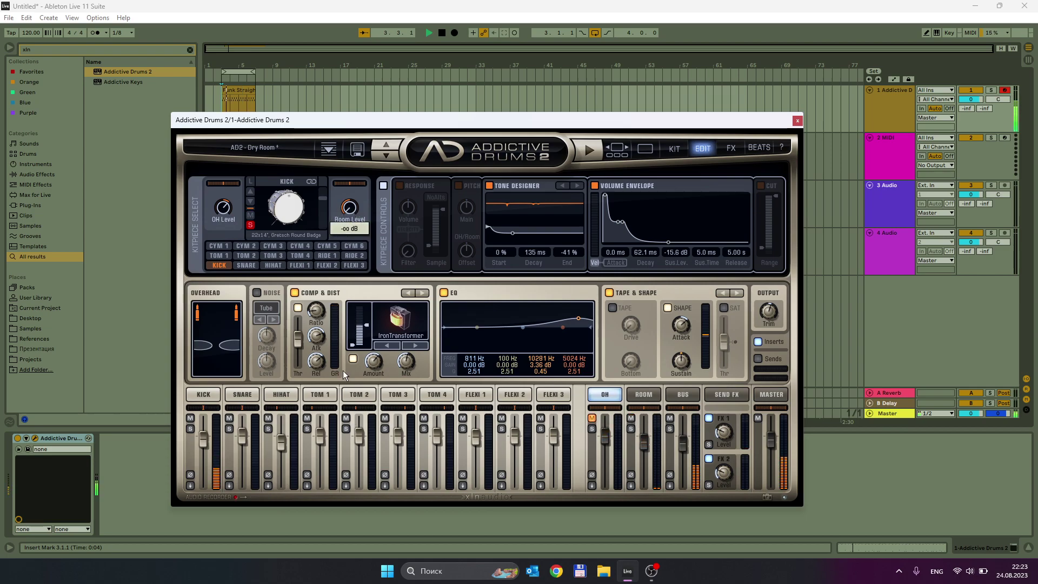
left_click_drag(353, 208, 357, 117)
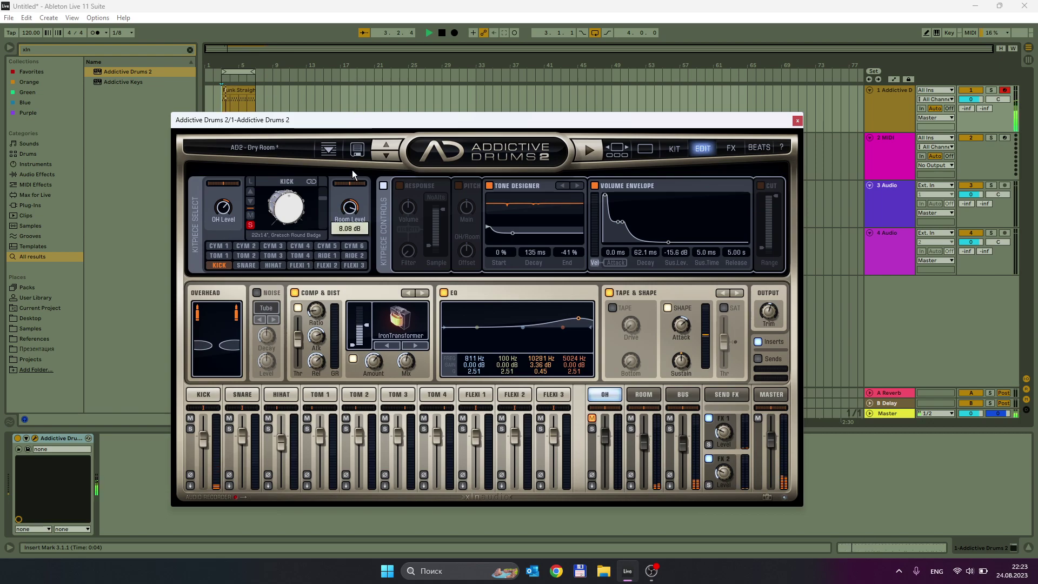
mouse_move(352, 183)
left_mouse_down()
mouse_move(350, 214)
mouse_move(350, 195)
left_mouse_up()
key("space")
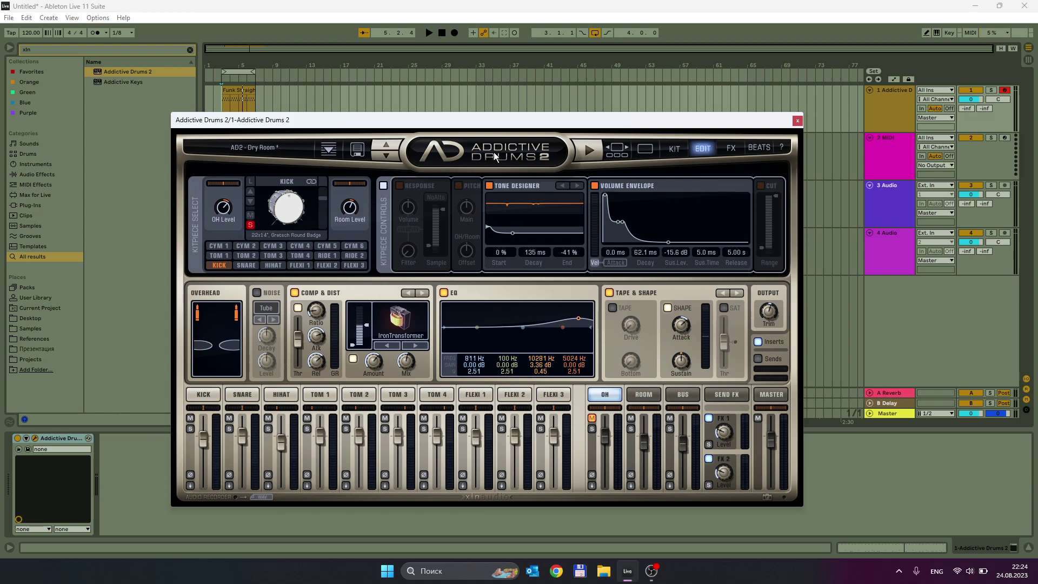
left_click_drag(392, 116, 387, 112)
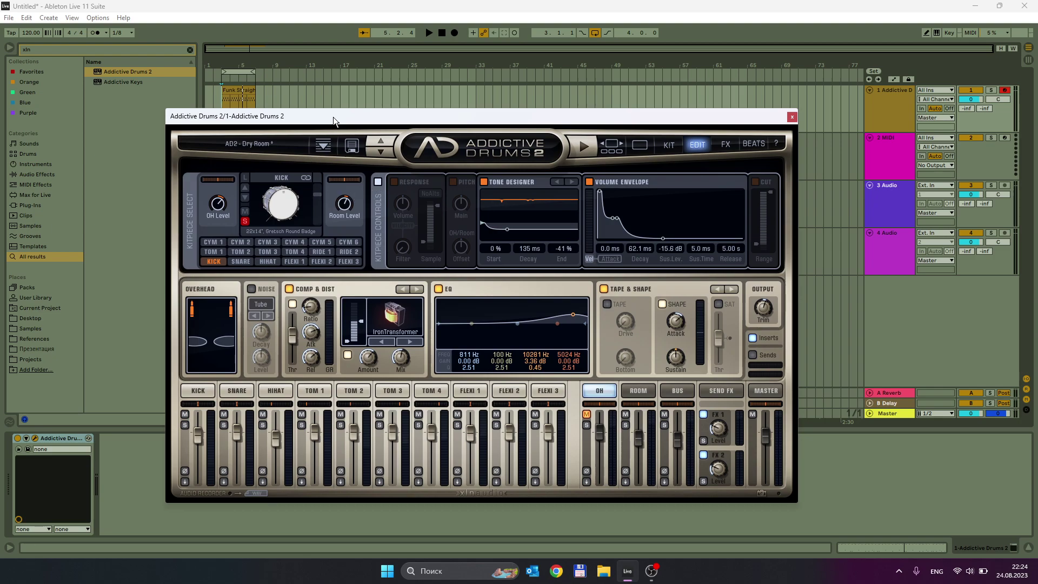
left_click_drag(333, 117, 337, 111)
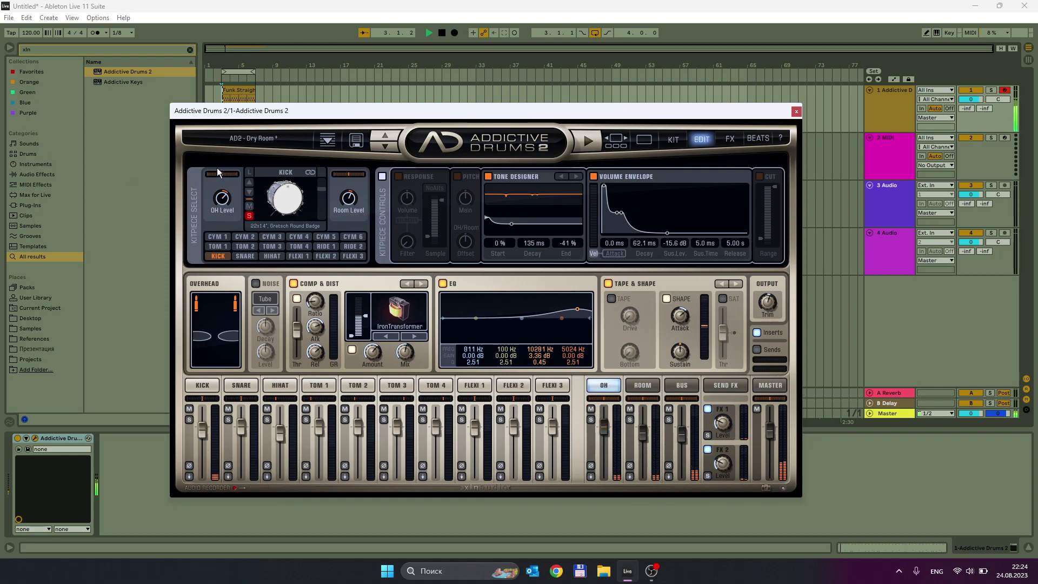
Pan the kick's overhead signal toward one side while auditioning the loop, and re-centre it at full width.
mouse_move(219, 177)
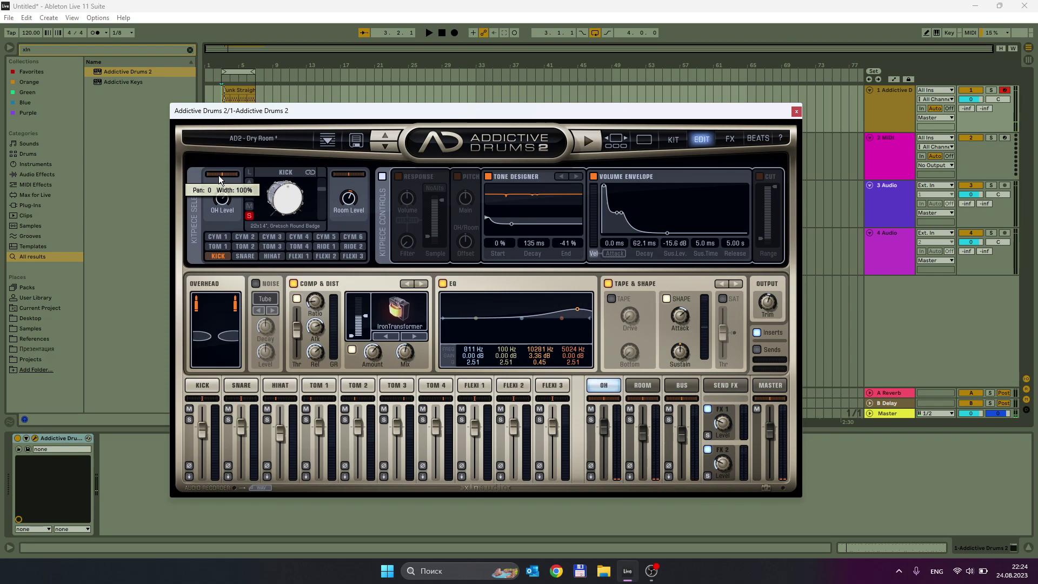
left_click_drag(220, 222, 222, 238)
left_click_drag(216, 177, 201, 174)
key("space")
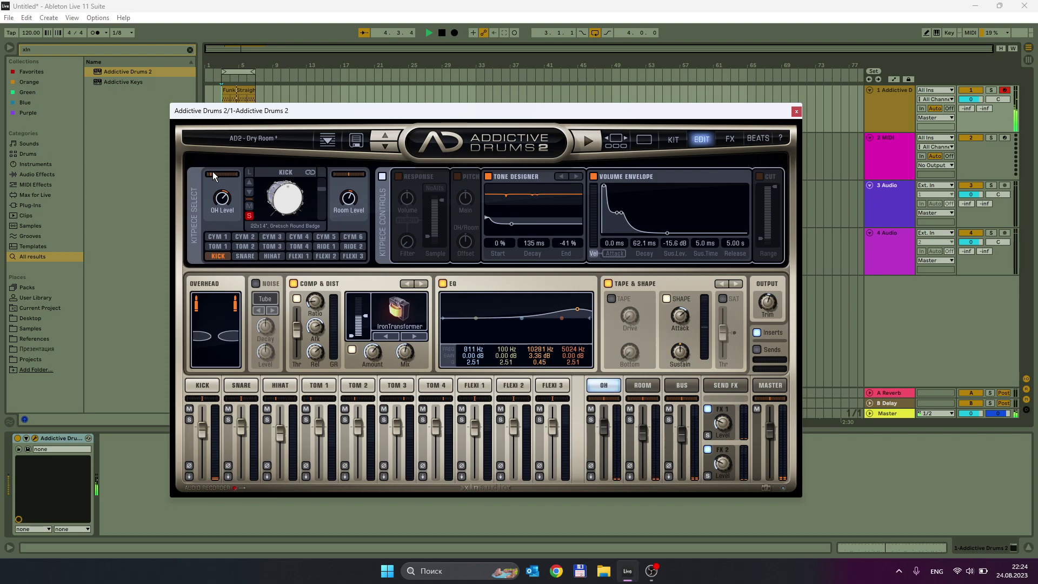
mouse_move(215, 173)
left_mouse_down()
mouse_move(202, 174)
mouse_move(220, 174)
left_mouse_up()
key("space")
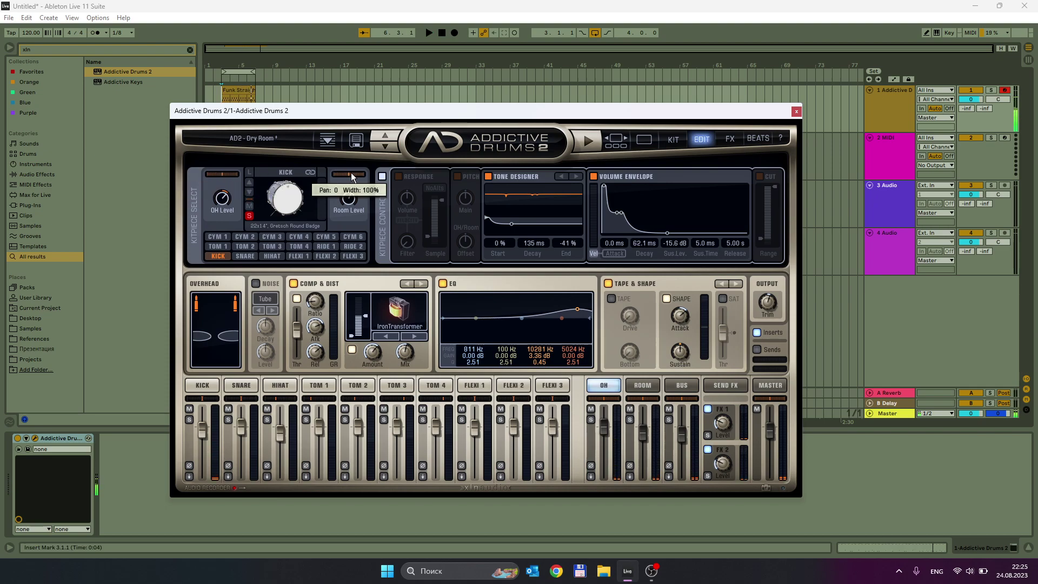
Shift the kick's room pan off centre and restore it while auditioning the loop.
mouse_move(365, 173)
left_mouse_down()
mouse_move(369, 164)
mouse_move(371, 177)
mouse_move(323, 181)
mouse_move(385, 180)
mouse_move(365, 186)
mouse_move(353, 174)
left_mouse_up()
key("space")
key("space")
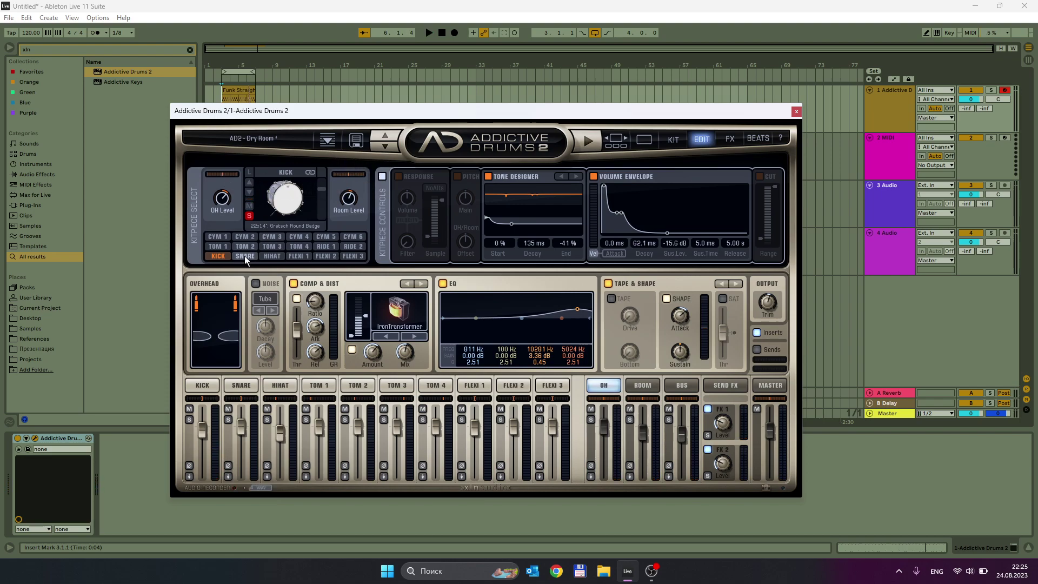
Play the loop and transfer the solo from the kick to the snare kit piece.
key("space")
left_click(248, 257)
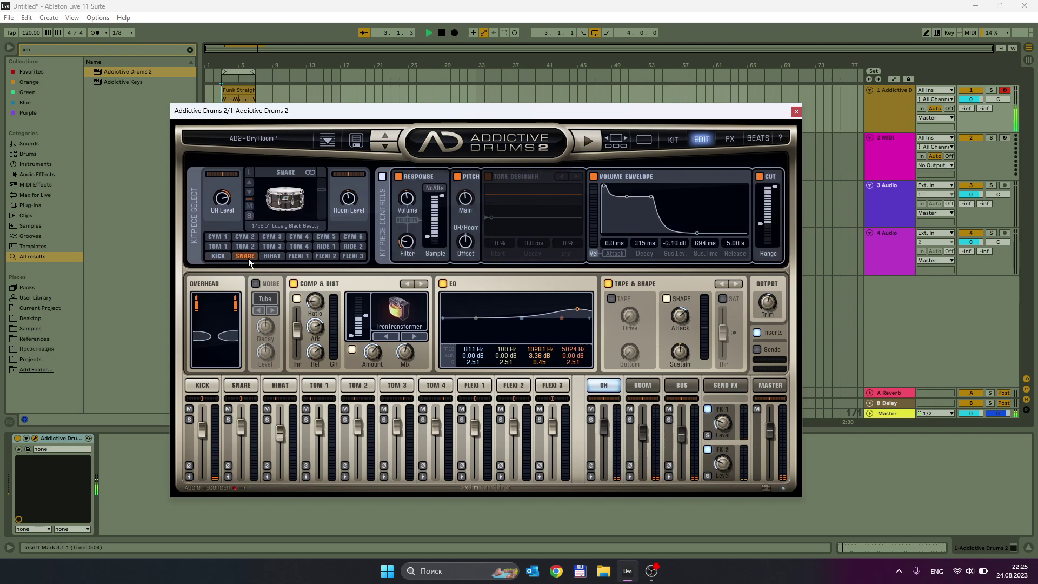
left_click(221, 259)
left_click(249, 222)
left_click(250, 219)
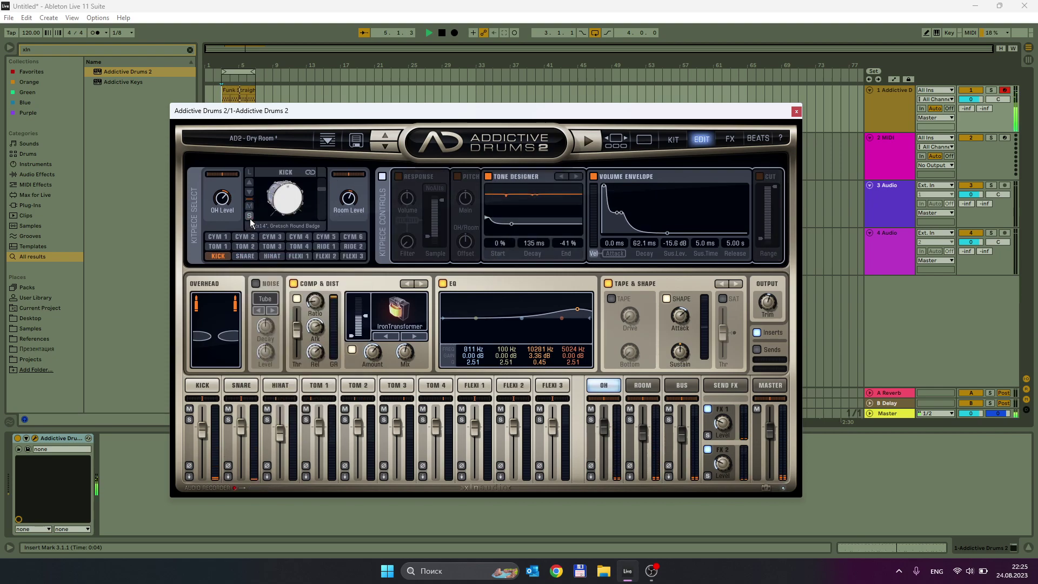
left_click(247, 256)
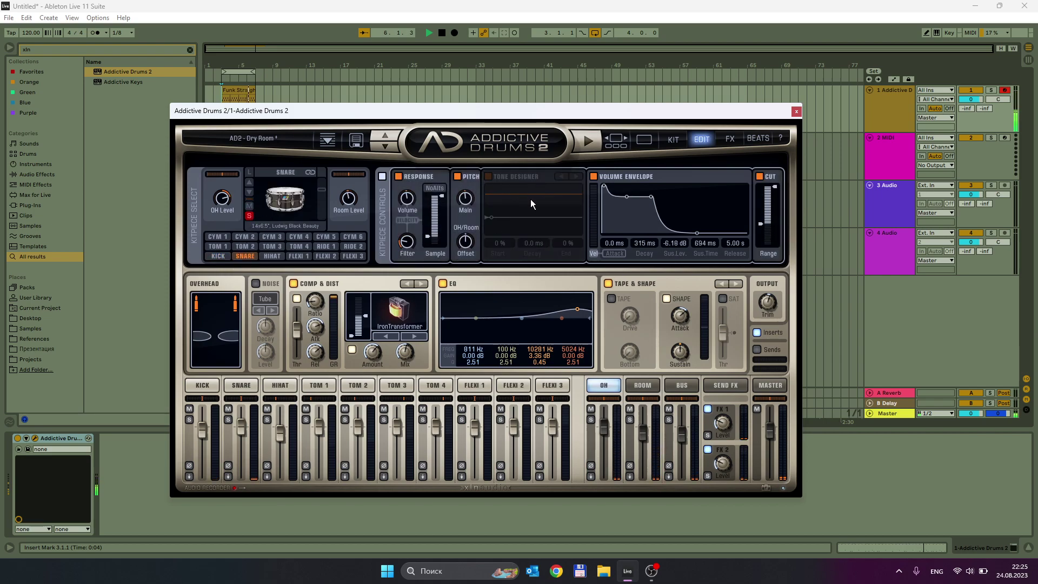
Turn off the FX 1 and FX 2 send effects and restart the loop.
left_click(666, 298)
key("space")
left_click(707, 449)
key("space")
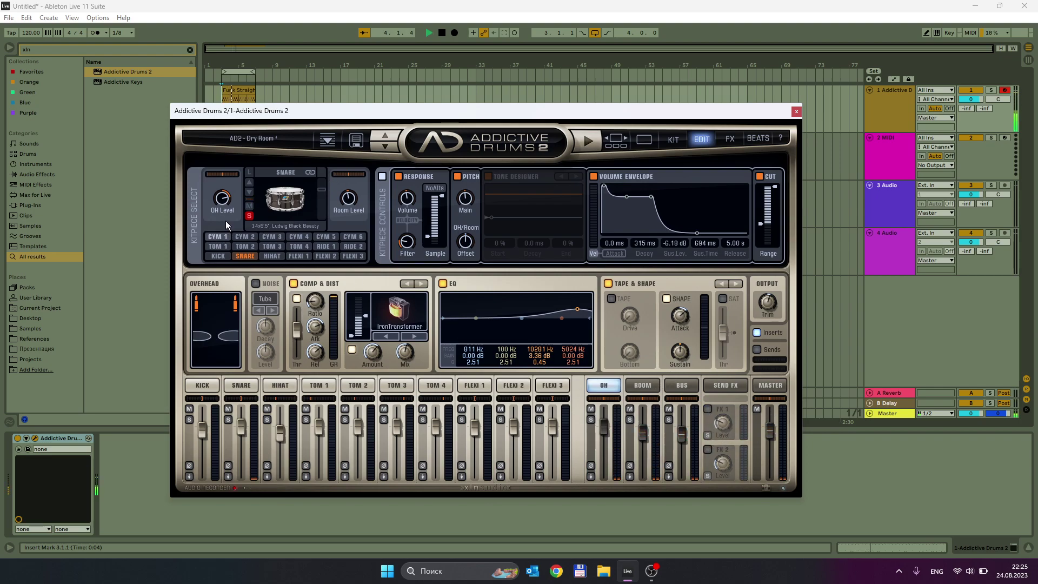
Adjust the snare's overhead level and set its room level to 0.00 dB while the loop plays.
left_click_drag(223, 198, 221, 236)
left_click_drag(350, 205, 345, 129)
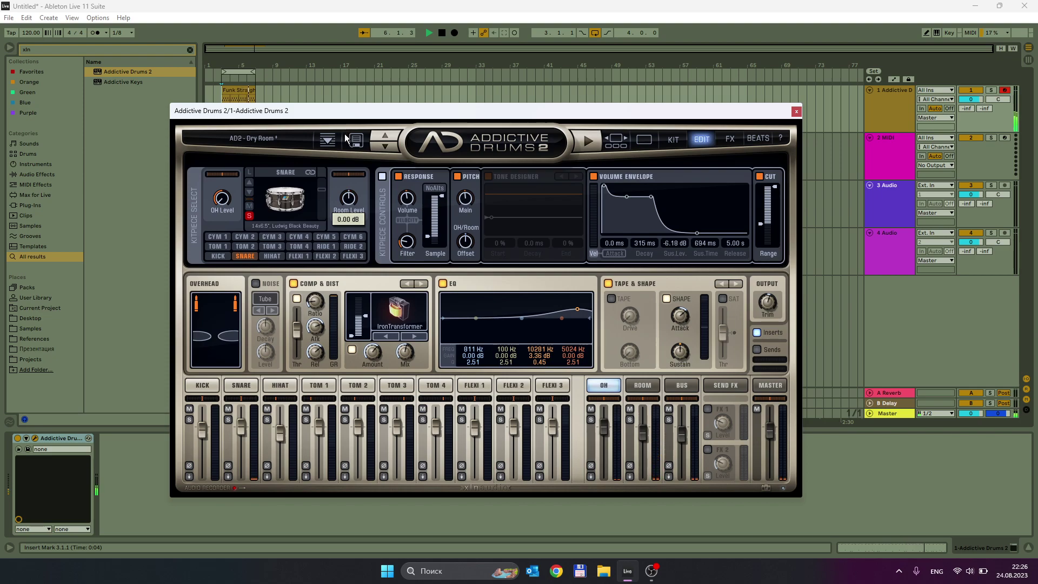
left_click_drag(222, 200, 225, 131)
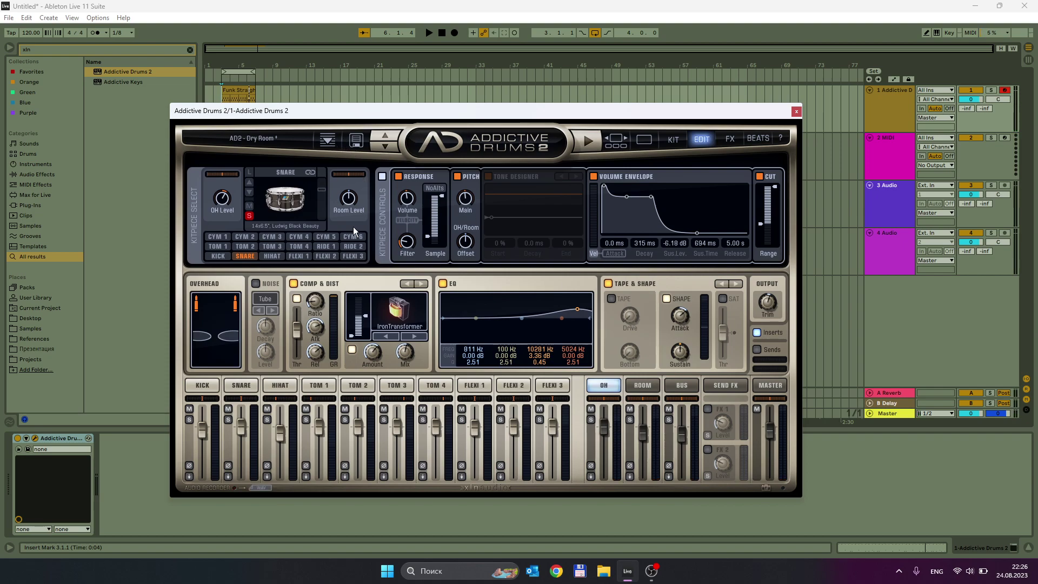
Examine the overhead and room levels of several tom and cymbal kit pieces alongside the OH and Room channel faders.
left_click(245, 246)
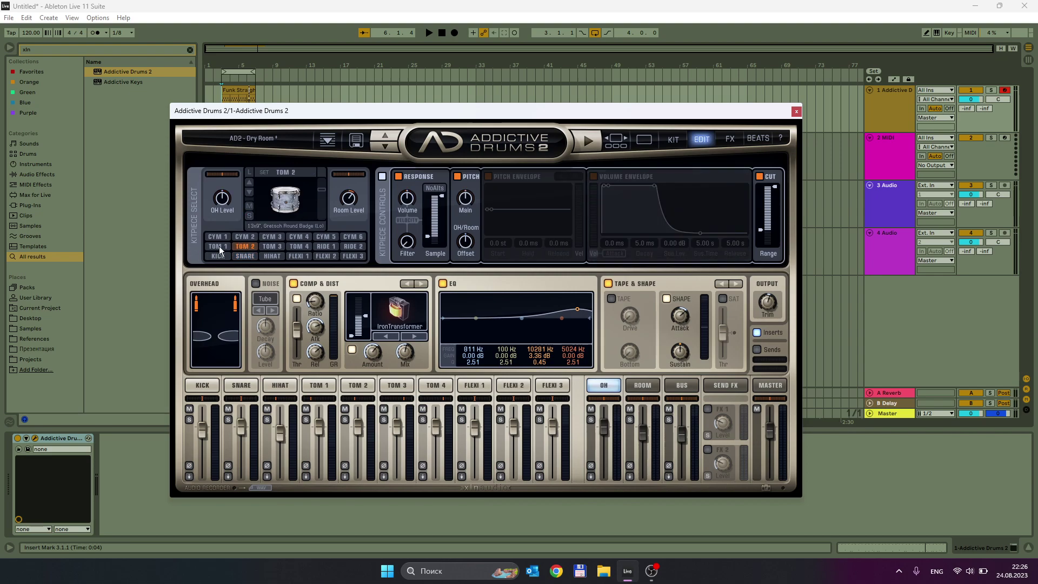
left_click(271, 237)
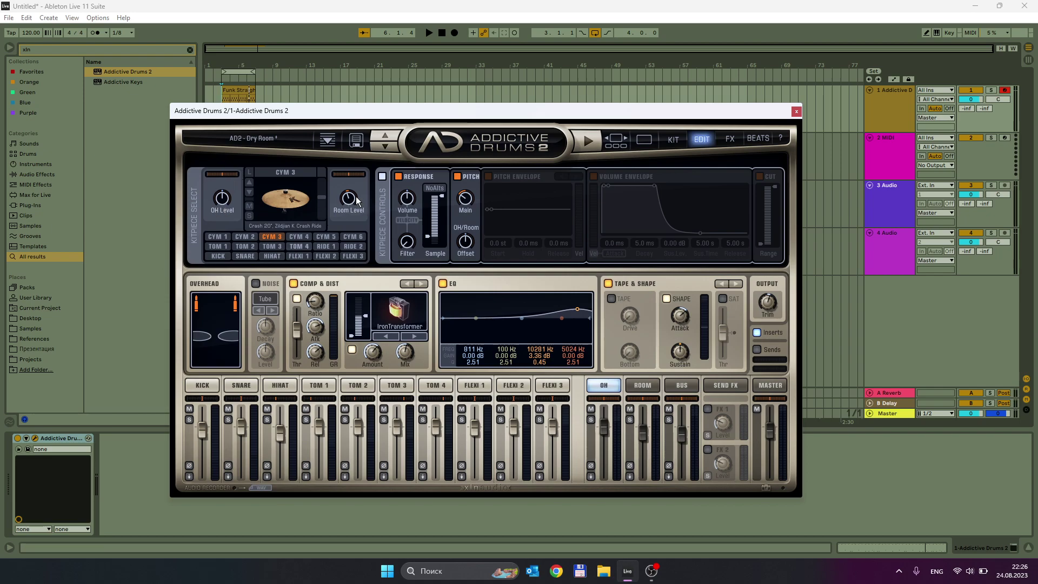
left_click(217, 246)
left_click(236, 247)
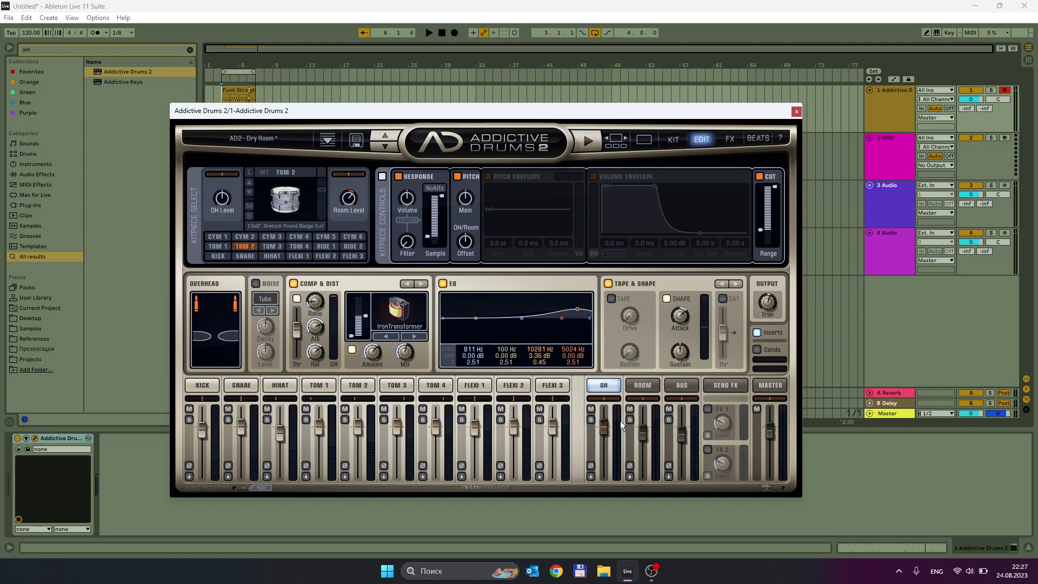
left_click_drag(604, 427, 605, 428)
left_click_drag(603, 430, 644, 432)
left_click(271, 246)
left_click(246, 237)
left_click(218, 246)
Play the loop while pulling the OH and Room channel faders to silence, and raise both again with OH at -6.35 dB.
key("space")
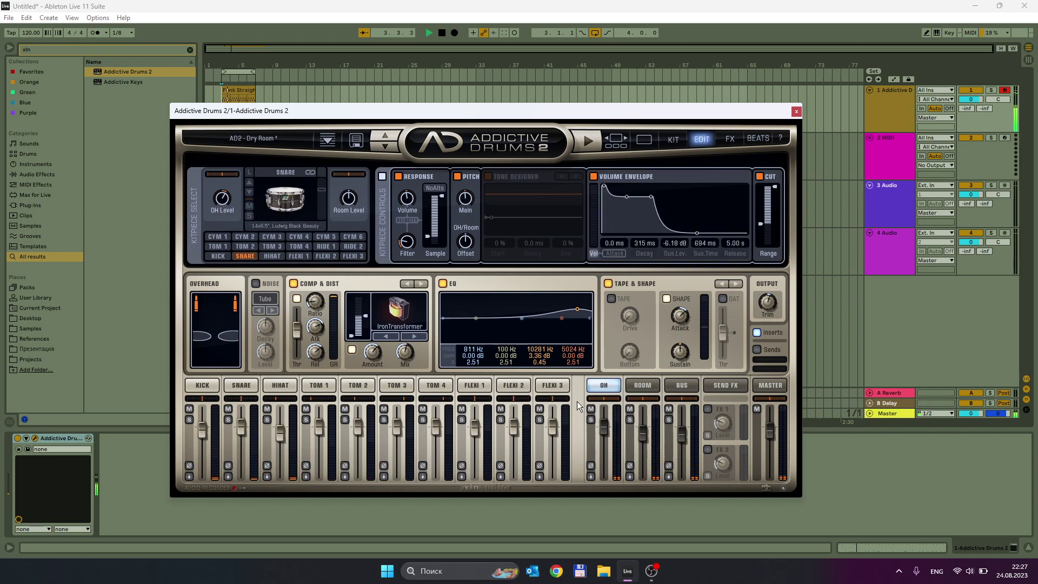
left_click_drag(601, 422, 604, 471)
left_click_drag(642, 433, 642, 469)
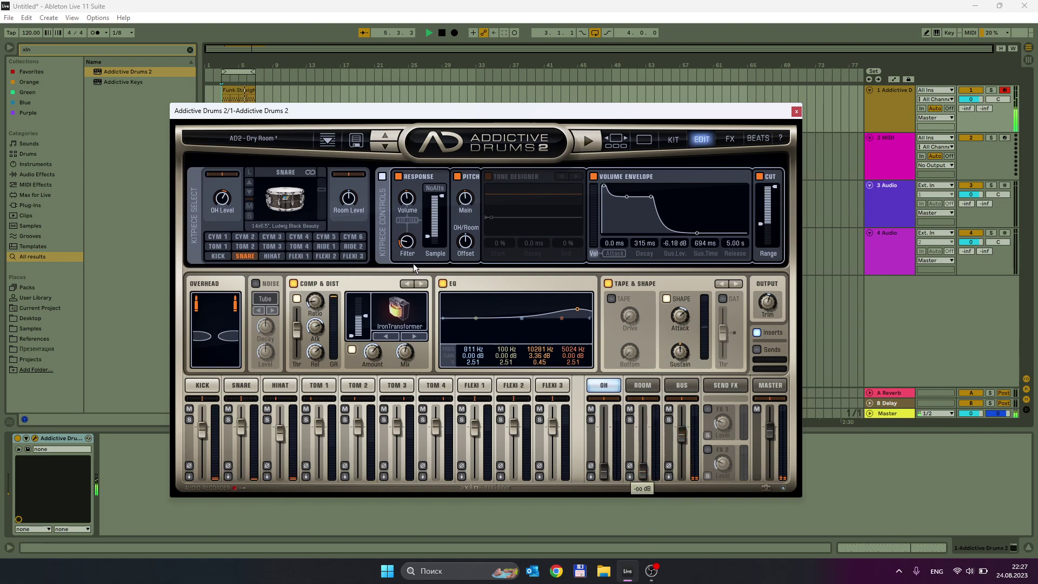
left_click_drag(645, 474, 642, 446)
left_click_drag(601, 474, 605, 439)
key("space")
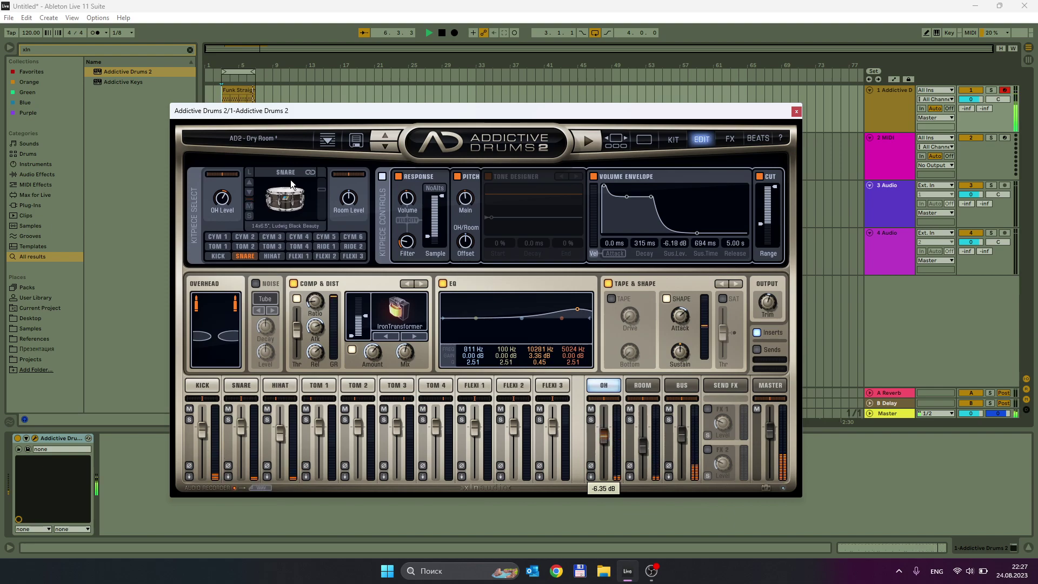
Switch the snare's Response section off and back on.
left_click(398, 176)
left_click(397, 177)
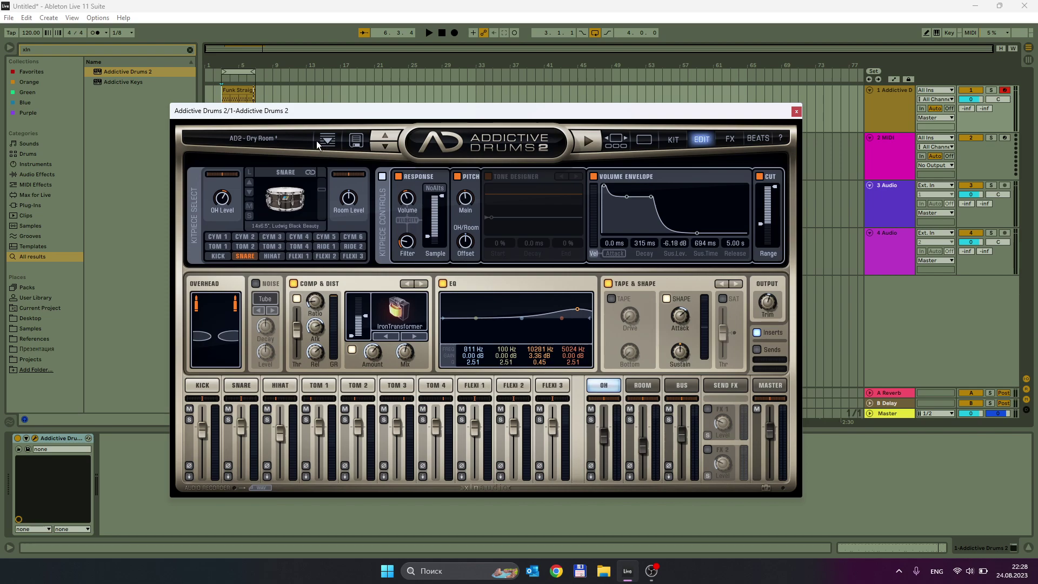
Move the plug-in window aside and open the Funk Straight Beat clip for MIDI note editing.
left_click_drag(237, 115, 369, 80)
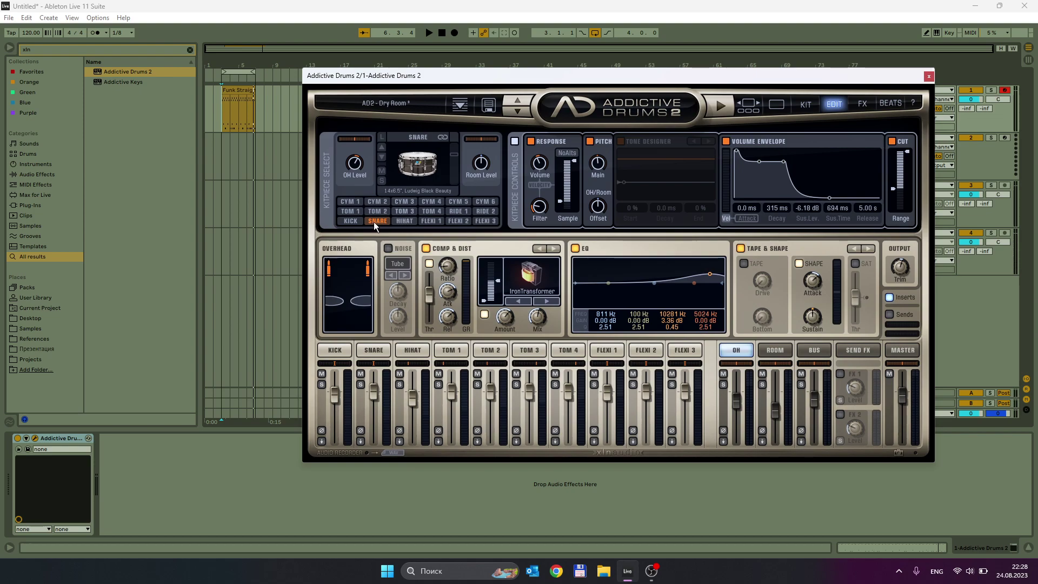
left_click(240, 91)
key("space")
key("space")
double_click(239, 90)
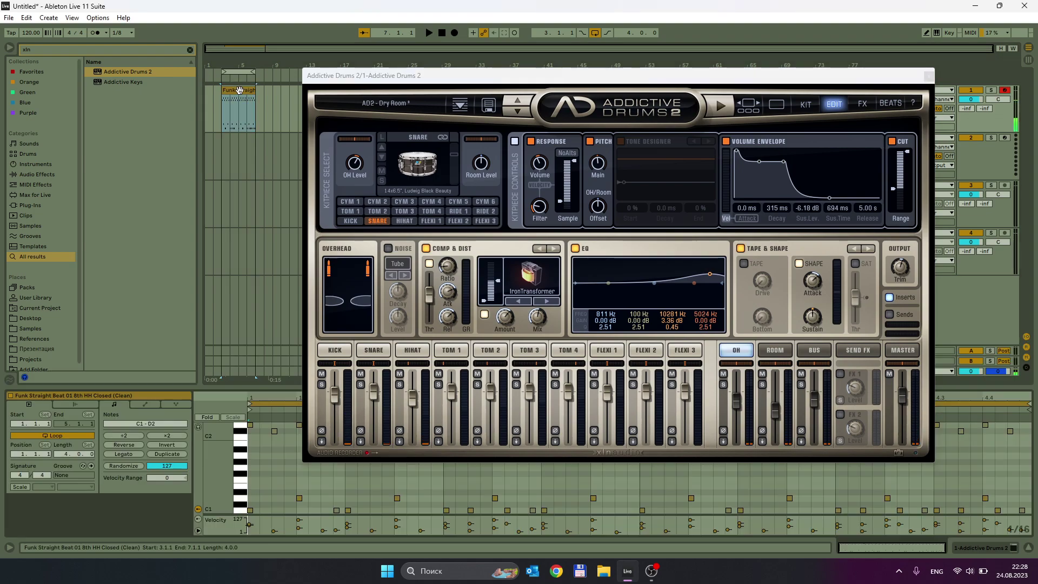
Move the plug-in window away from the clip's note editor and enlarge its note and velocity areas.
left_click_drag(270, 426, 270, 228)
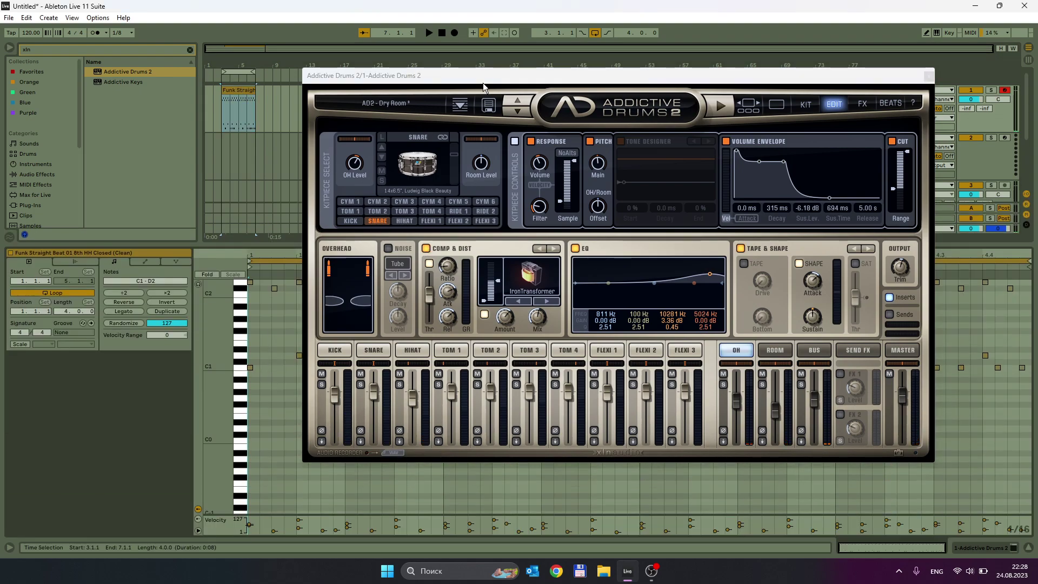
left_click_drag(481, 75, 552, 504)
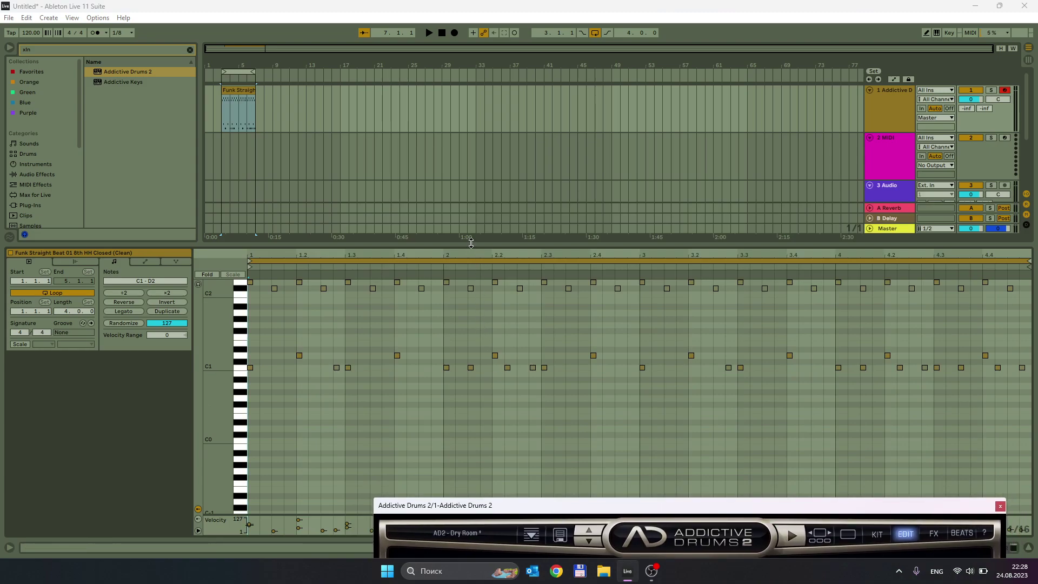
left_click_drag(471, 243, 474, 210)
left_click_drag(318, 514, 324, 406)
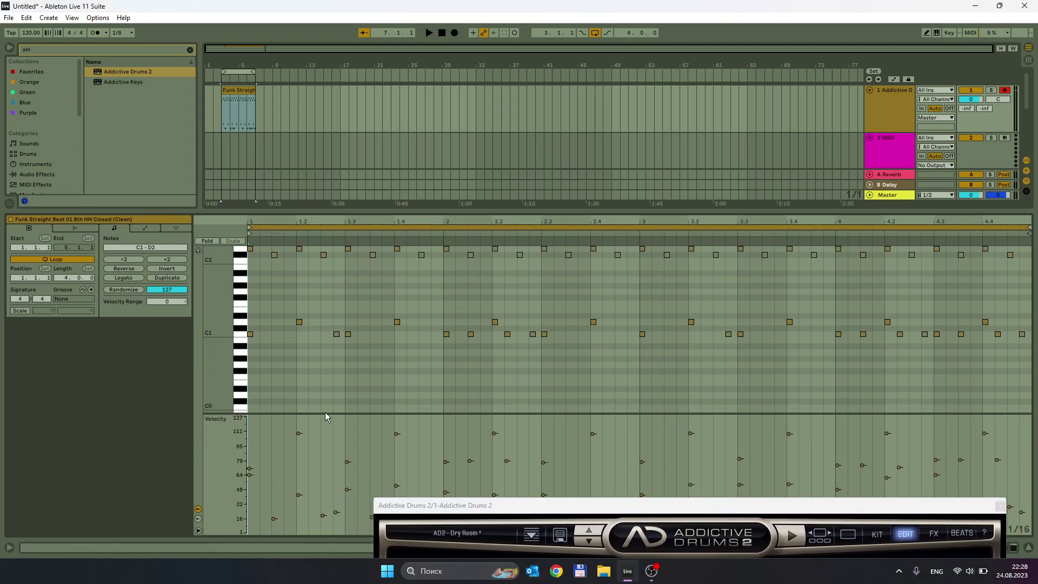
Draw continuous sixteenth notes on D1 across the four-bar clip, undoing the stray first pass, and briefly audition them.
key("b")
left_click(253, 321)
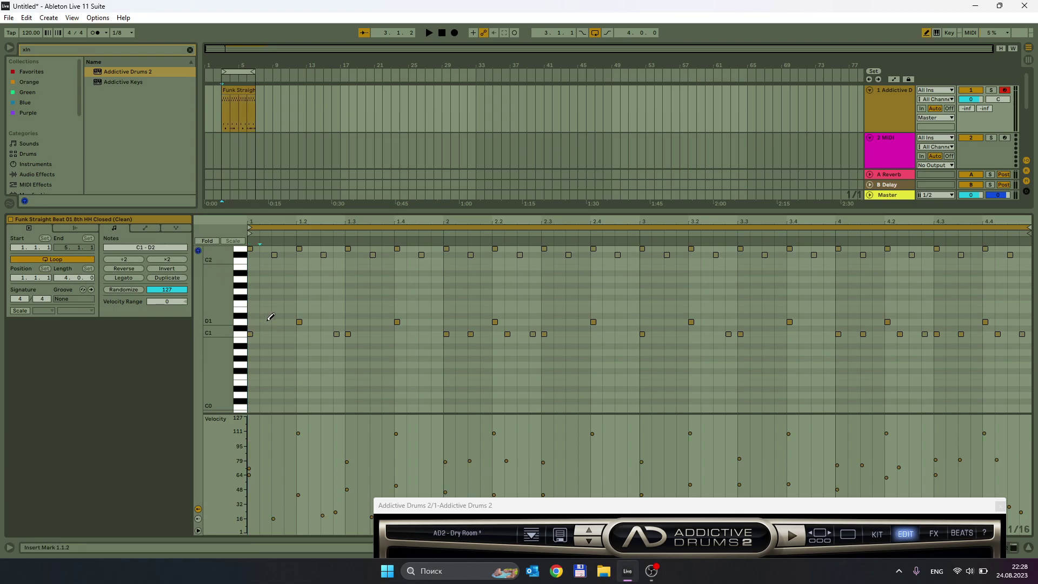
left_click_drag(258, 321, 454, 314)
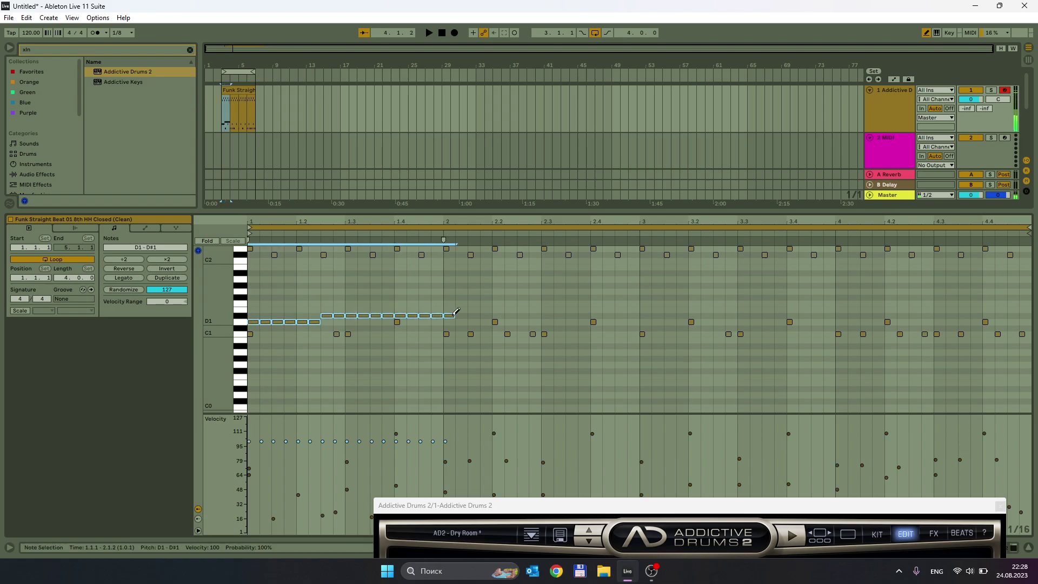
key("ctrl+z")
left_click_drag(251, 322, 709, 320)
left_click_drag(1010, 324, 1023, 324)
key("space")
key("space")
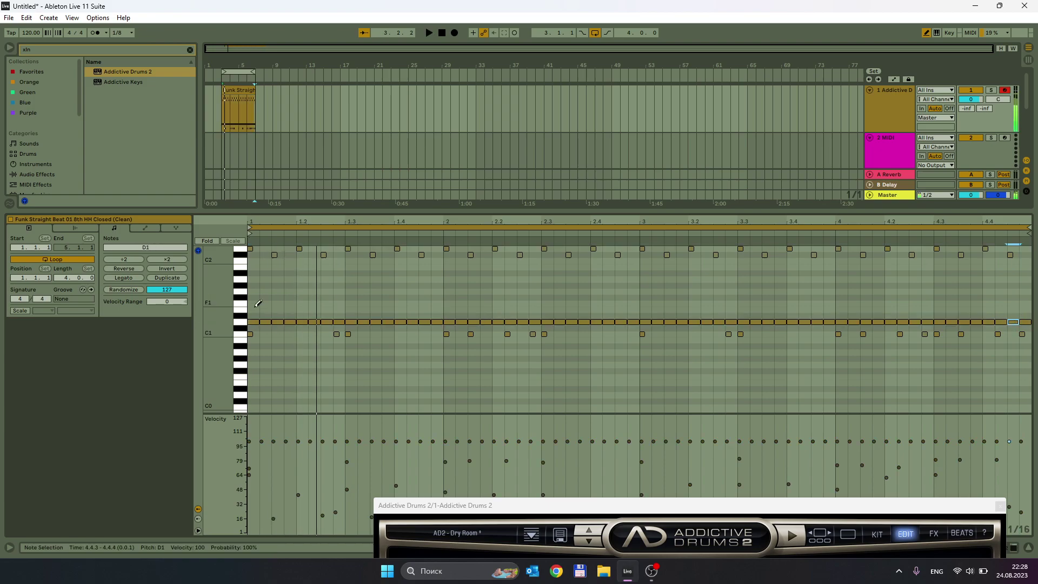
Solo the snare in the plug-in, audition it briefly, and move the plug-in window clear of the note editor.
left_click_drag(495, 511, 415, 168)
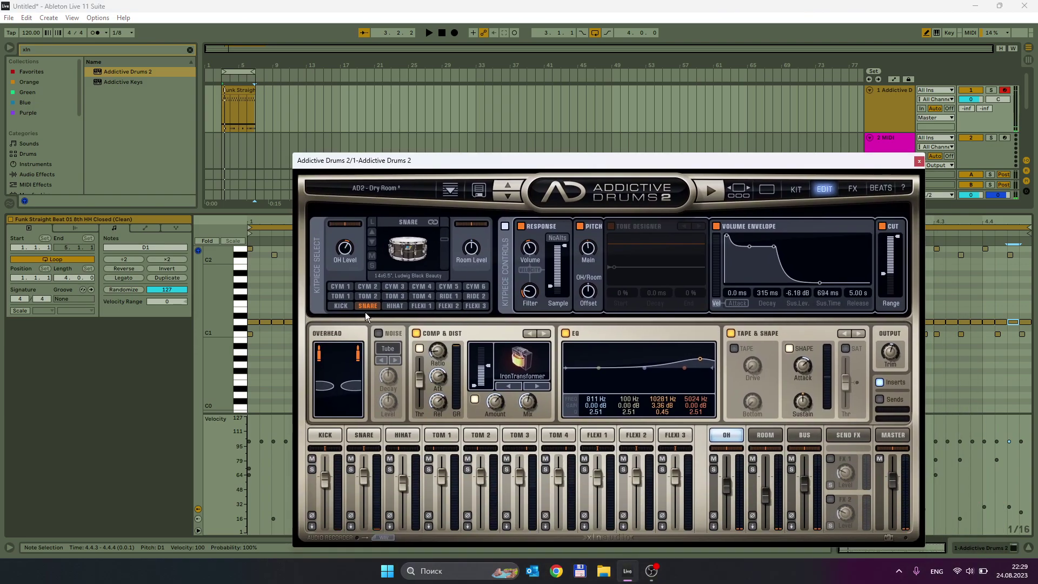
left_click(372, 265)
key("space")
left_click_drag(432, 160, 566, 501)
key("space")
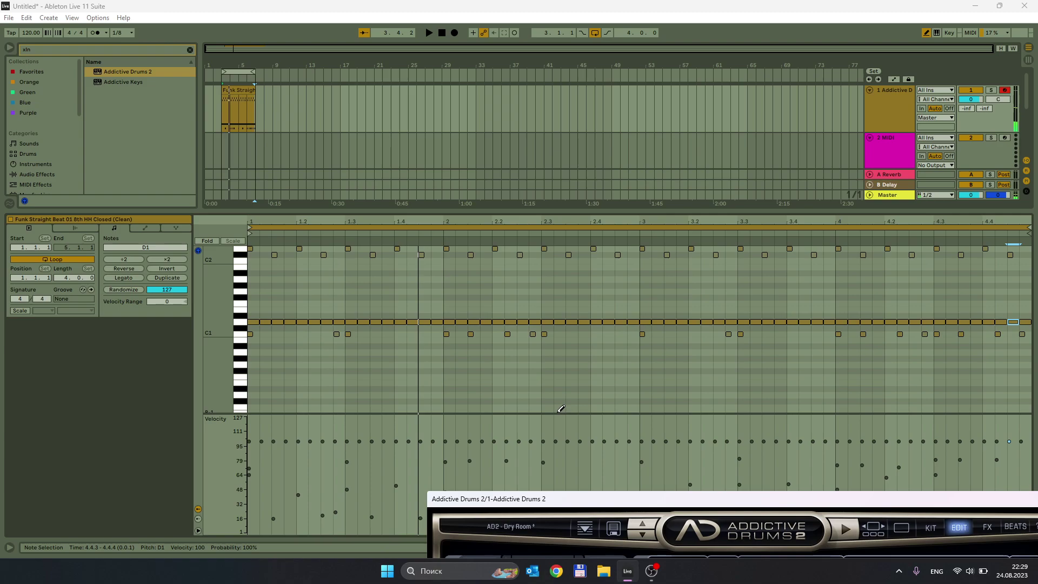
Enlarge the velocity lane and ramp the velocities of all D1 notes from 11 up to 108 across the clip.
left_click_drag(561, 414, 559, 355)
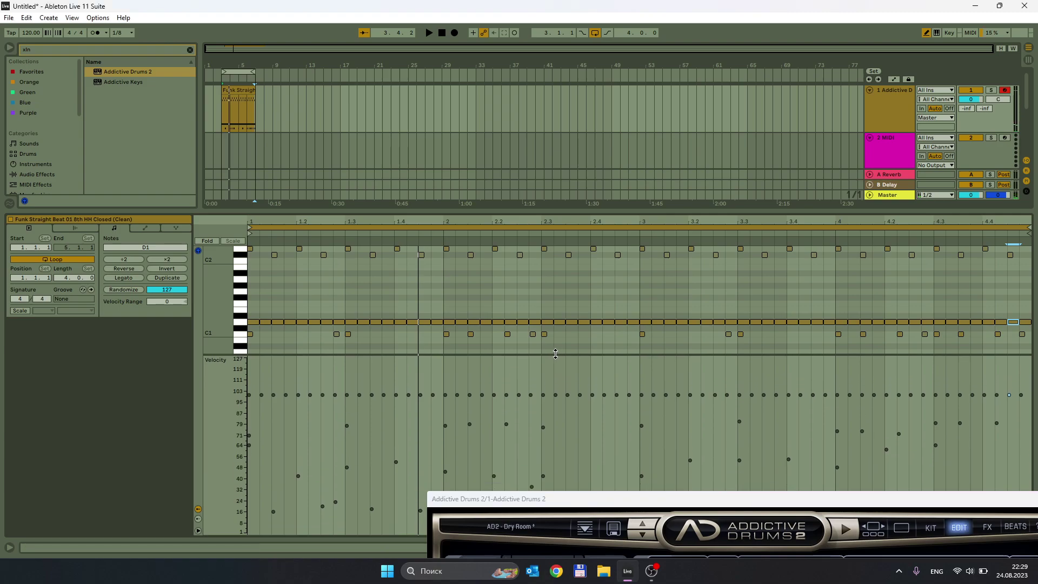
left_click(242, 323)
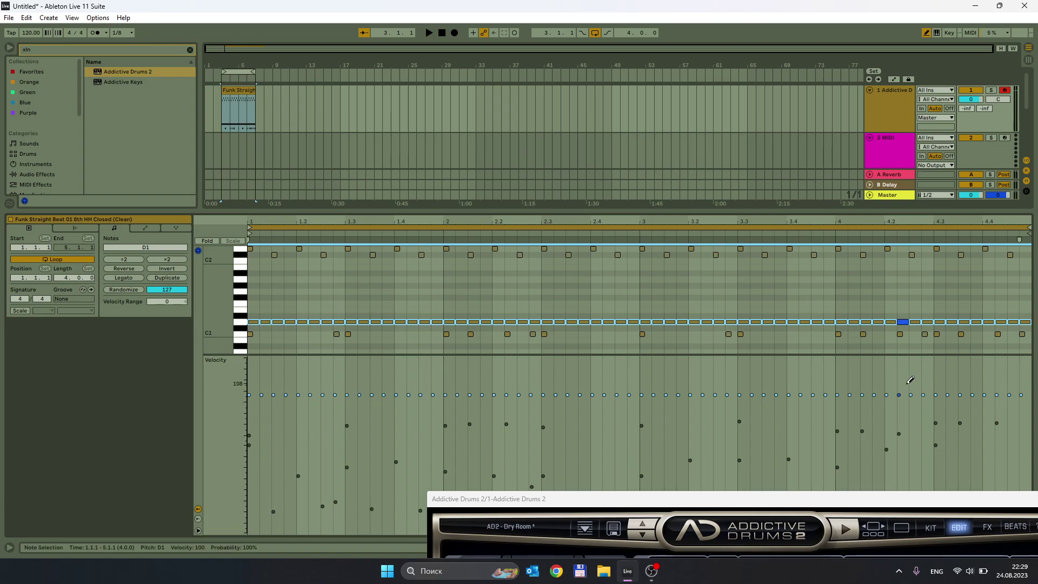
mouse_move(1021, 382)
left_mouse_down()
mouse_move(244, 496)
mouse_move(227, 518)
mouse_move(230, 498)
mouse_move(563, 366)
mouse_move(363, 394)
mouse_move(250, 513)
left_mouse_up()
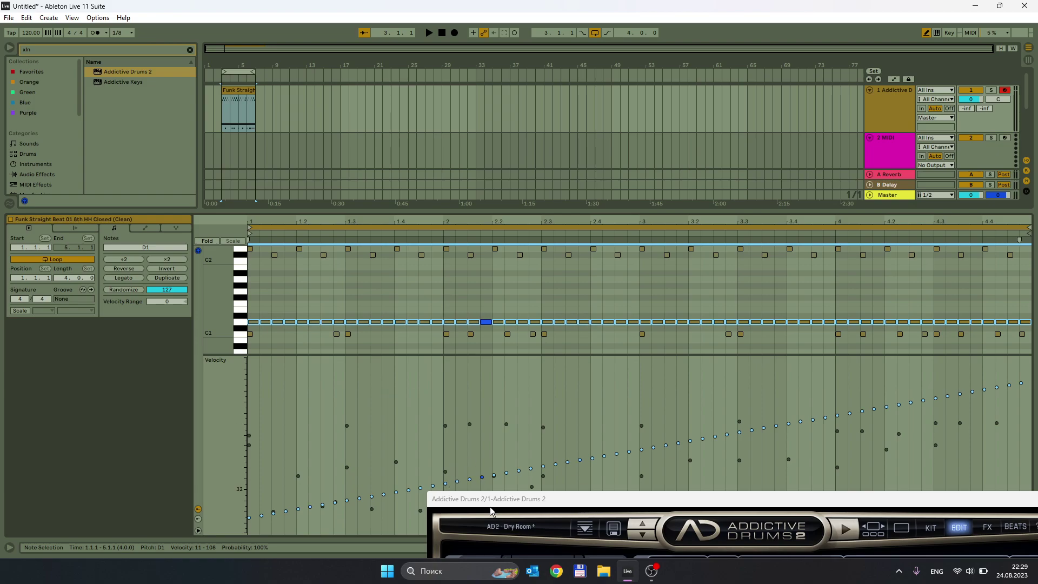
Move the plug-in window back over the note editor, play the velocity ramp, and turn off draw mode.
left_click_drag(486, 500, 336, 126)
key("space")
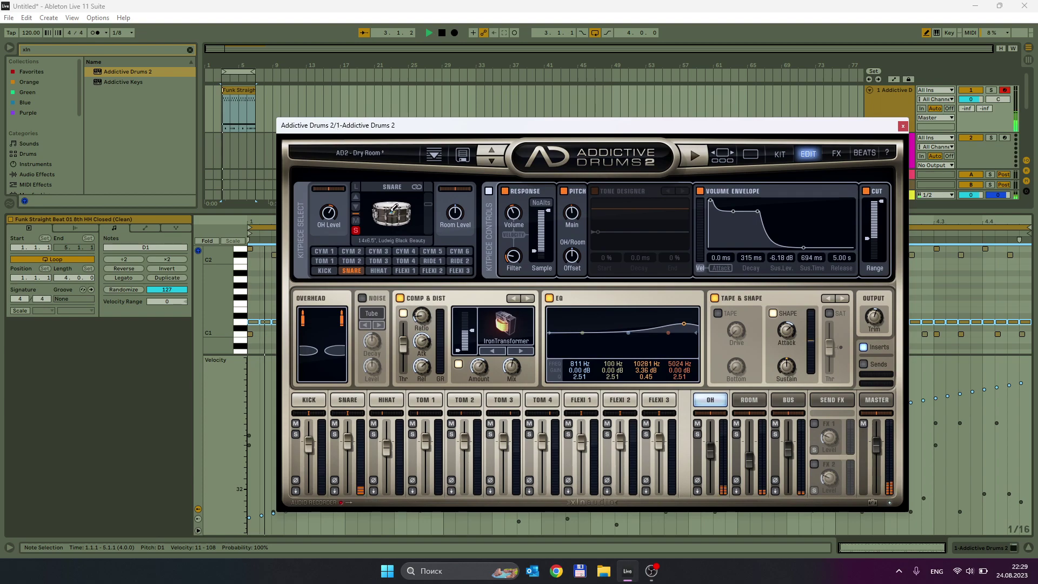
key("b")
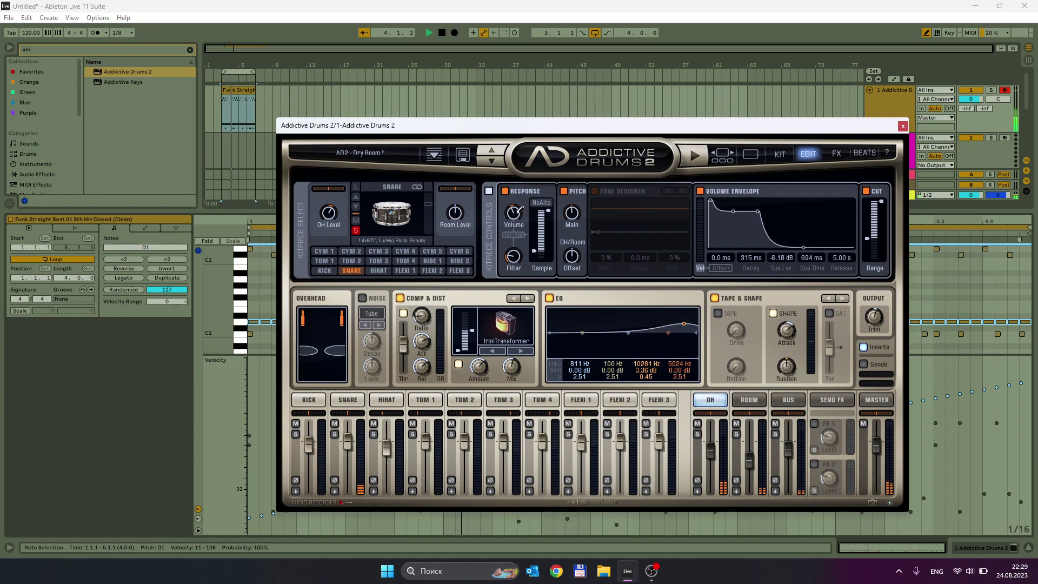
Audition the velocity ramp with different snare Response Volume amounts and reset the Volume to its default.
left_click_drag(515, 209, 516, 197)
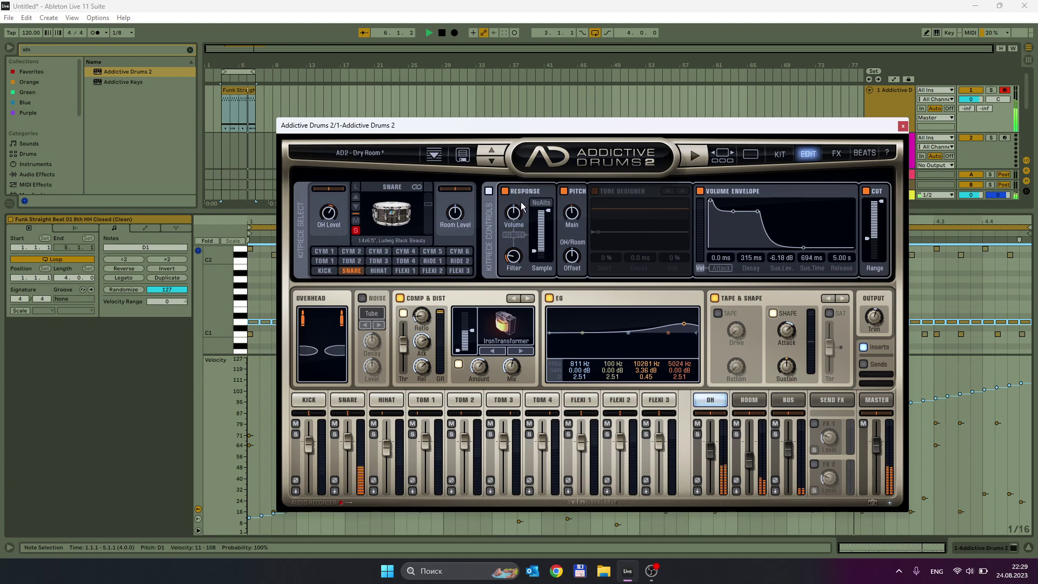
key("space")
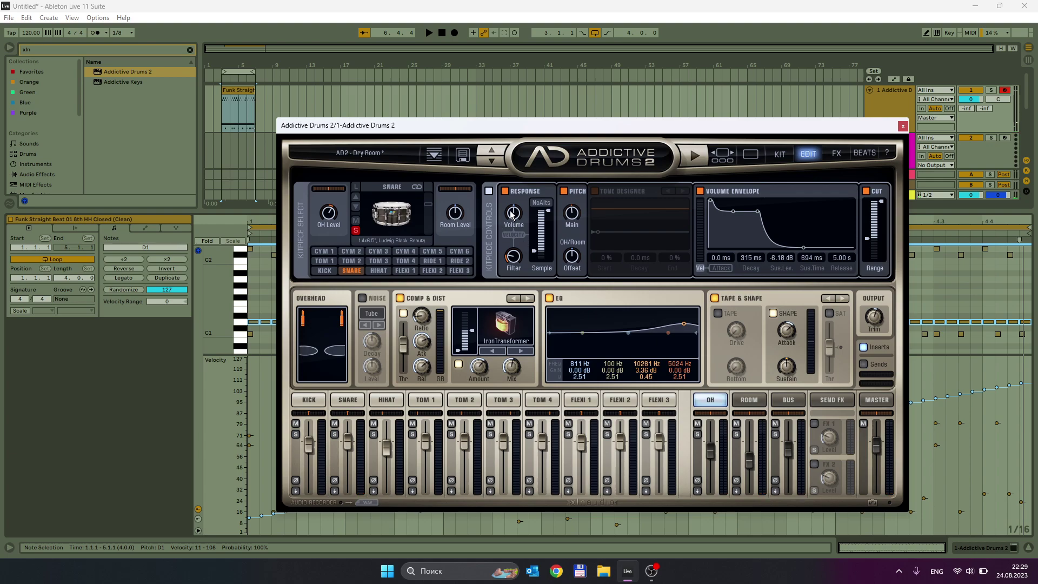
key("space")
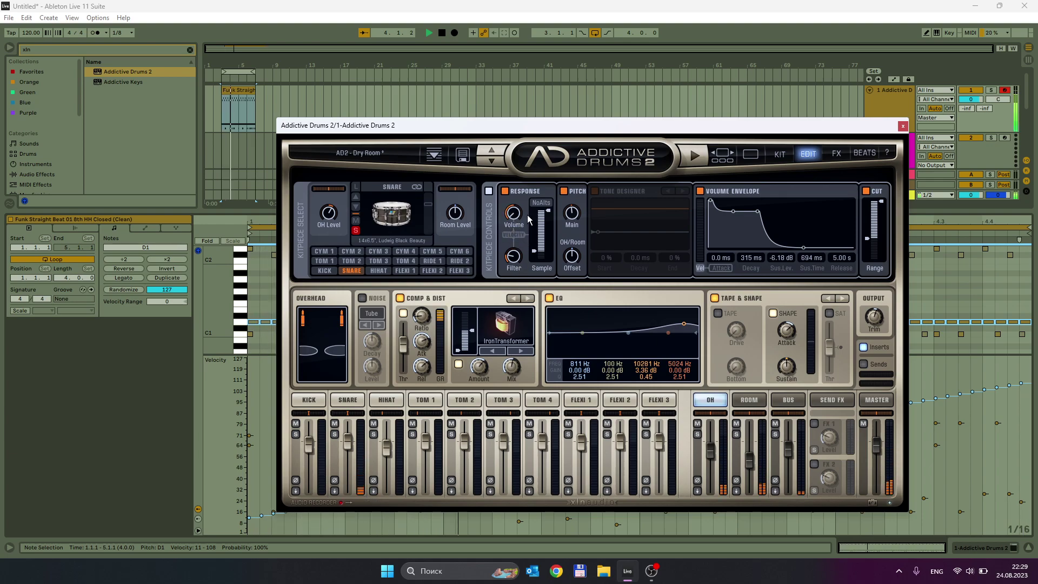
key("space")
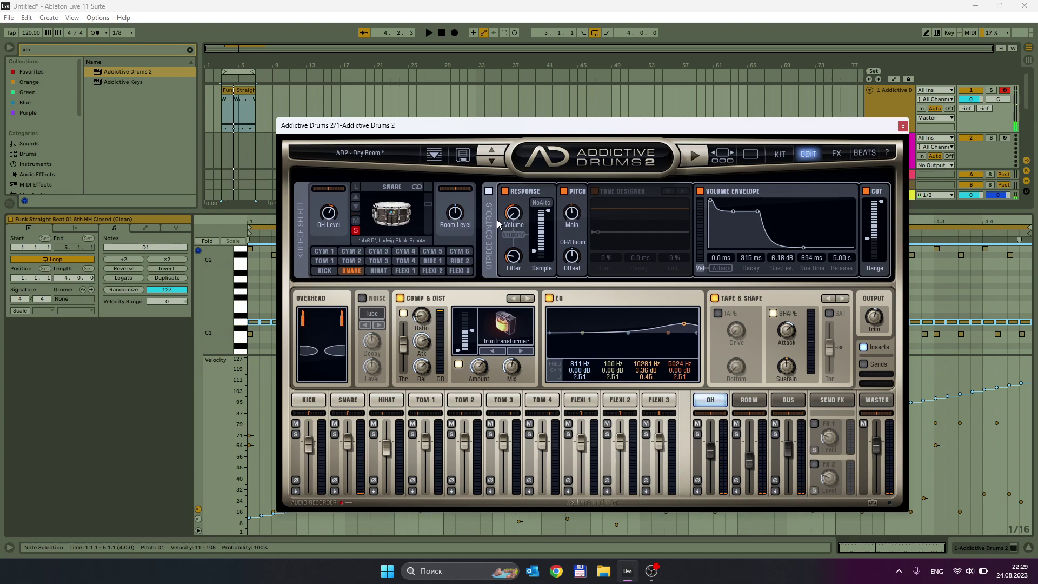
double_click(511, 216)
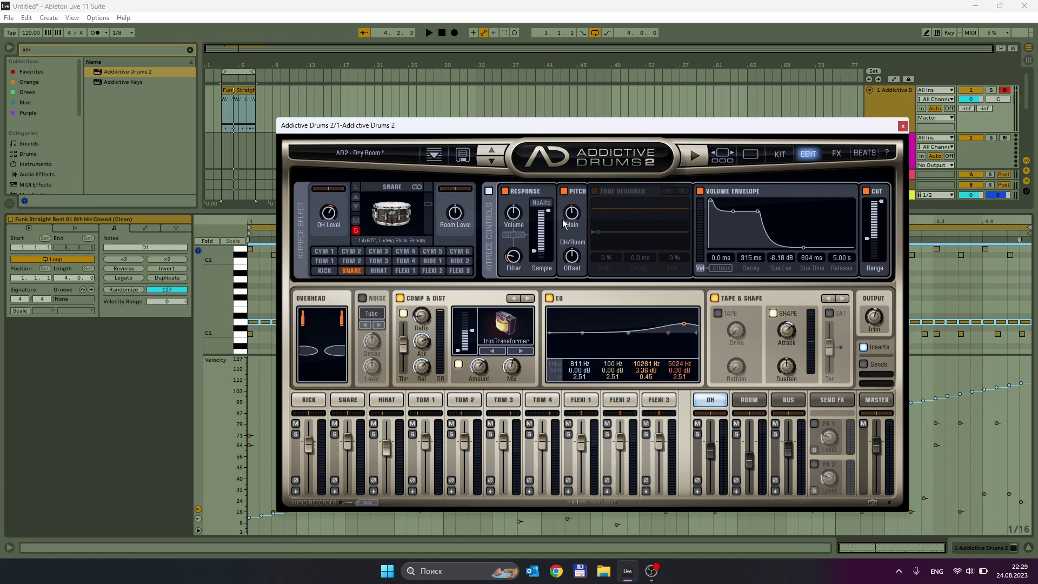
left_click_drag(515, 222, 517, 188)
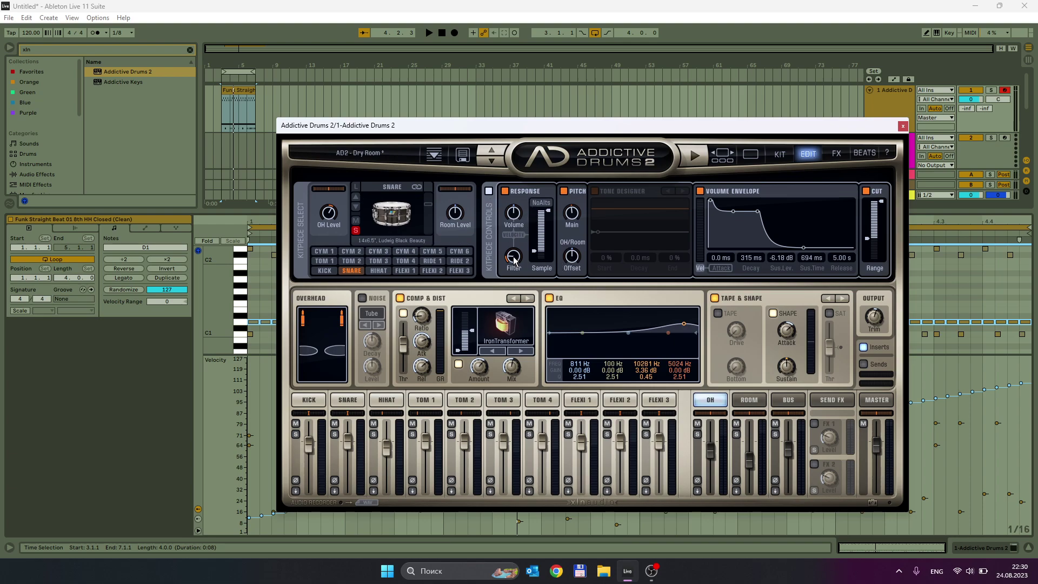
Set the snare's Response Filter to 0% and briefly audition the velocity ramp.
left_click_drag(511, 256, 514, 333)
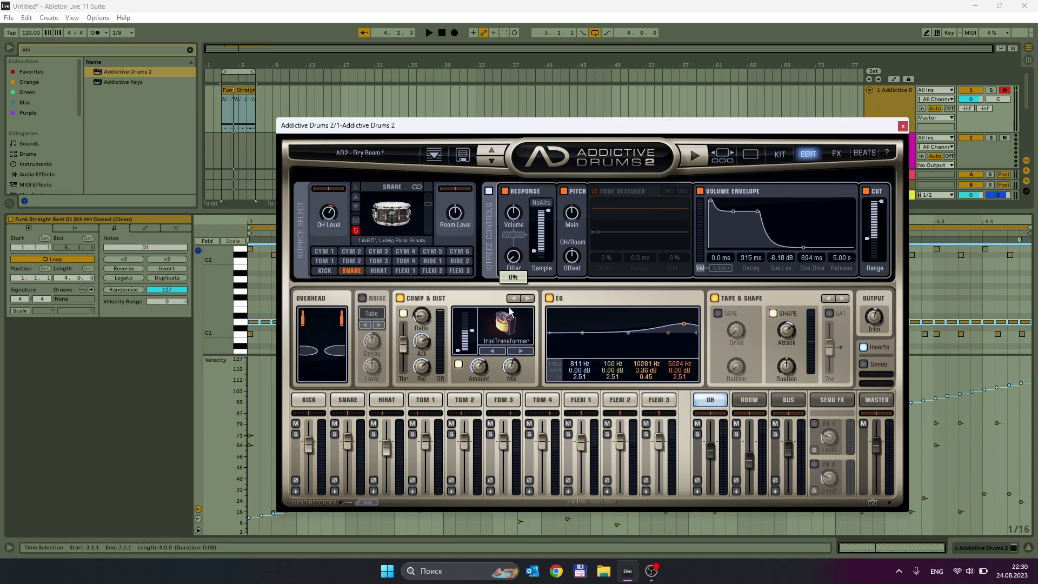
key("space")
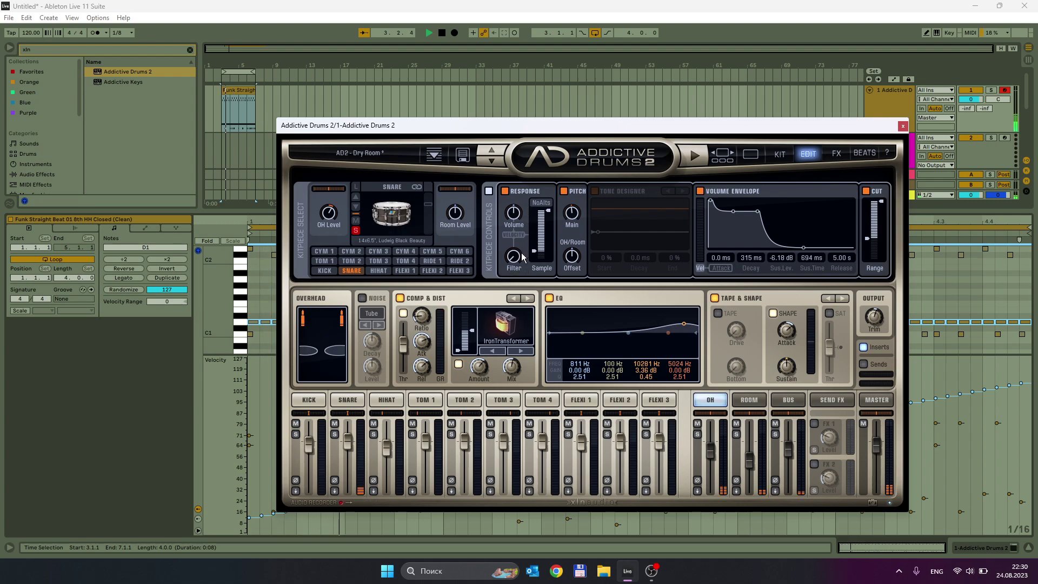
key("space")
Raise the snare's Response Filter to 82%, audition the ramp, and turn the Filter back down to its earlier low setting.
left_click_drag(512, 264, 511, 195)
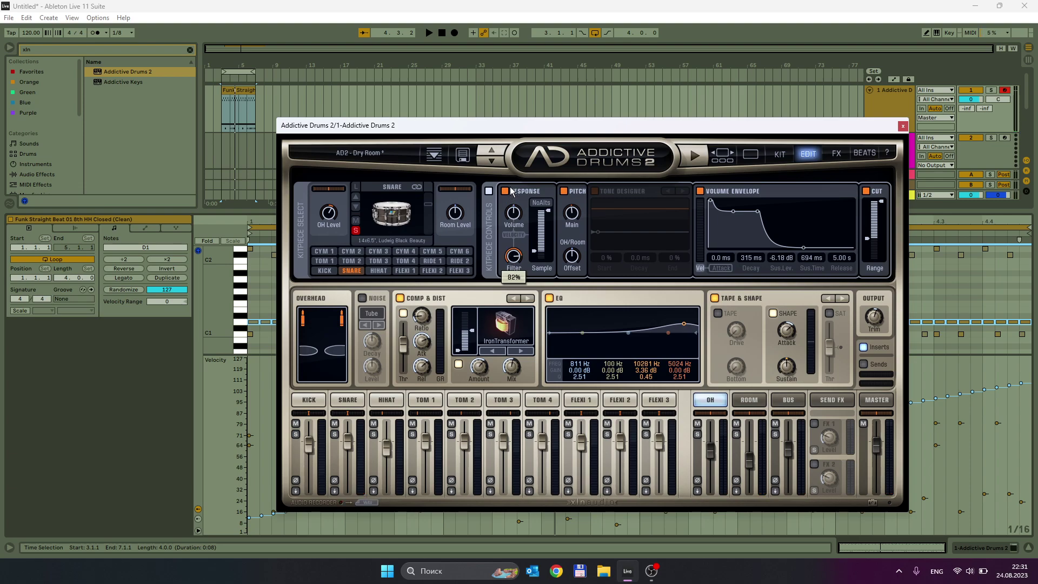
key("space")
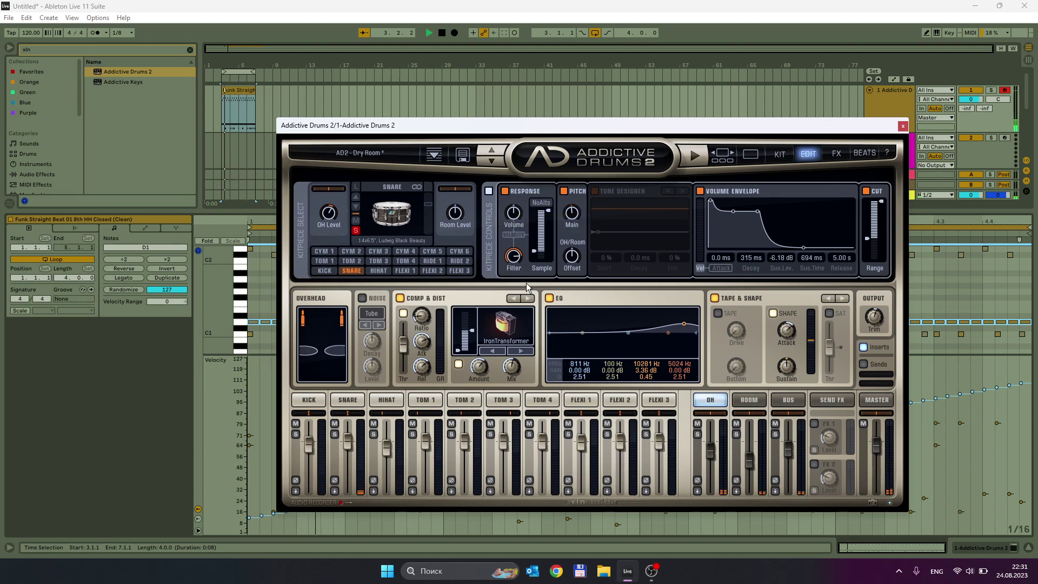
left_click_drag(516, 261, 511, 288)
left_click_drag(511, 121, 497, 88)
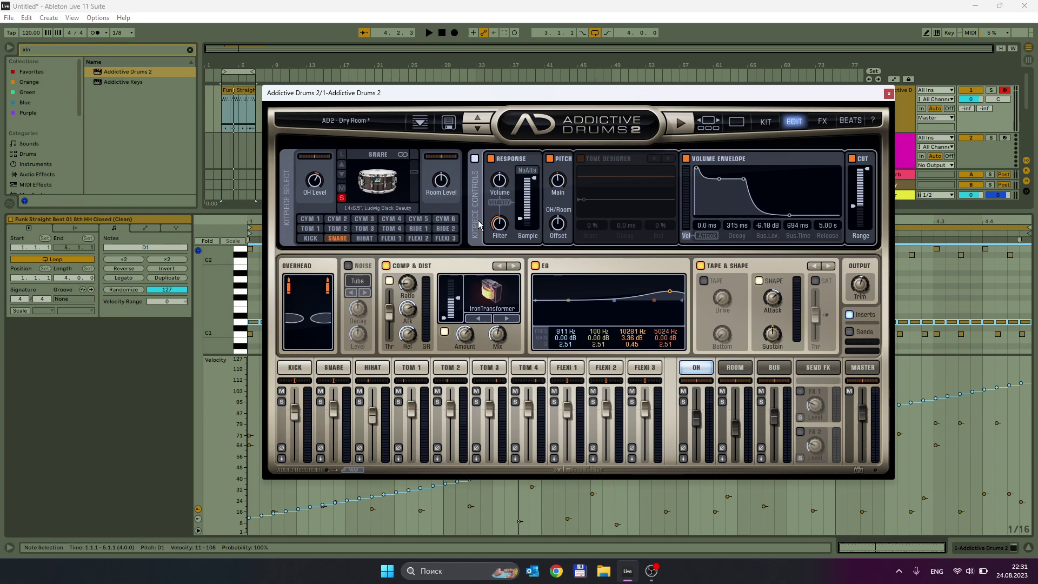
left_click_drag(498, 223, 535, 162)
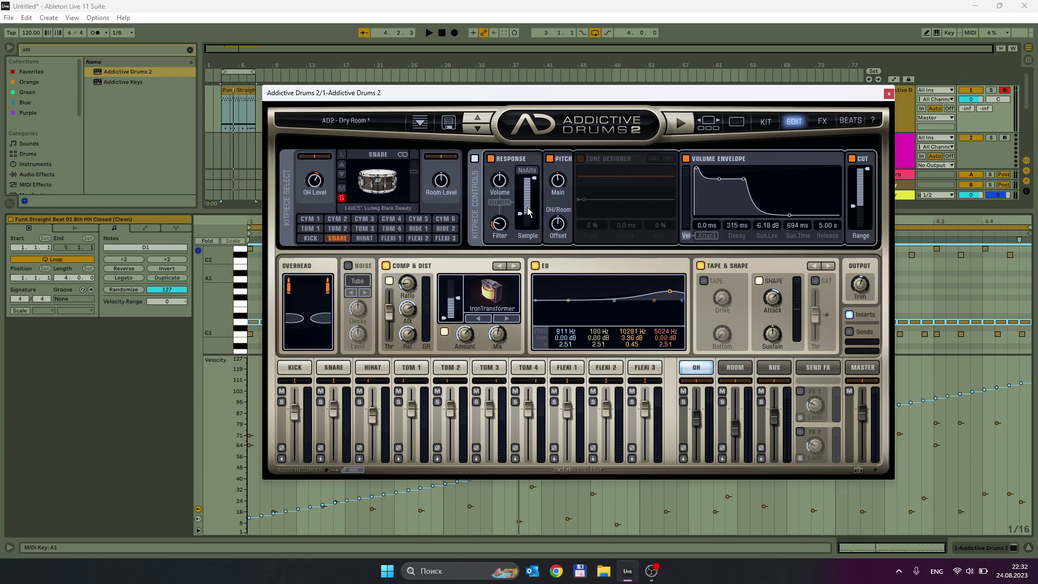
Narrow the snare's Response Sample range to a single point at 52% and play the velocity ramp.
left_click_drag(518, 216, 522, 241)
mouse_move(519, 229)
left_mouse_down()
mouse_move(534, 183)
mouse_move(534, 203)
left_mouse_up()
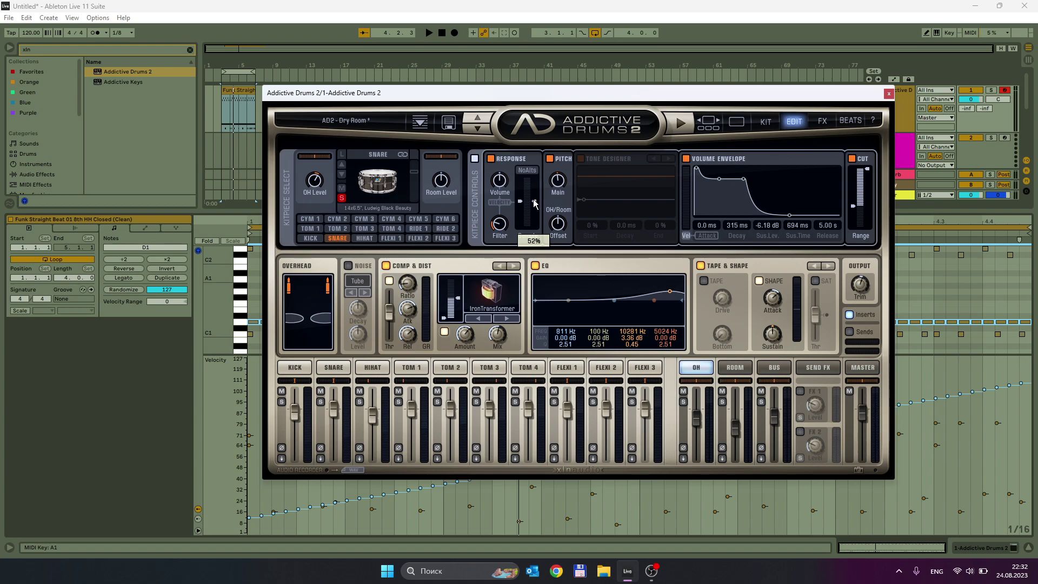
key("space")
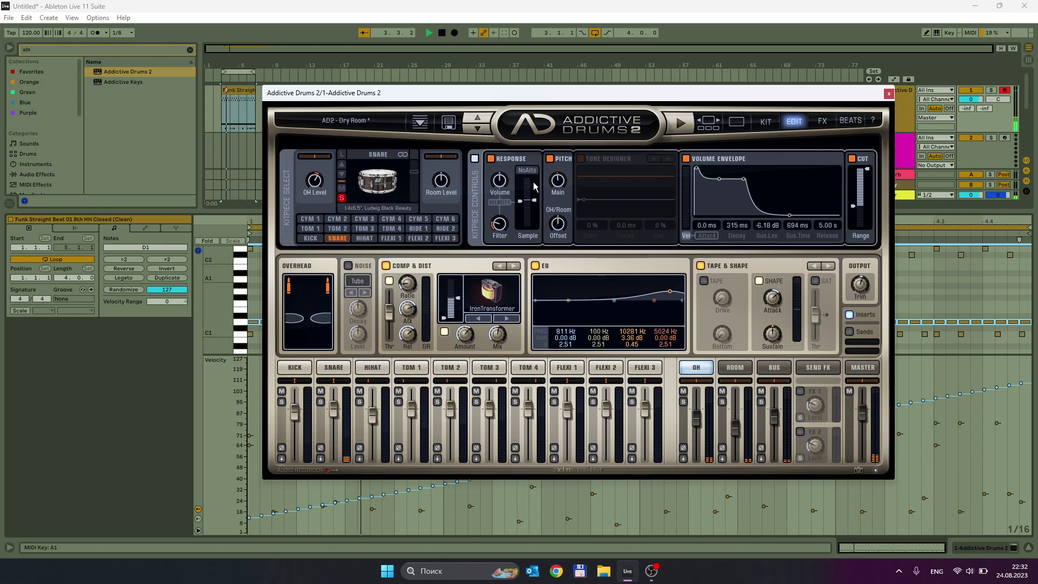
Try the upper Sample limit at 63%, widen the range to full with the lower limit at 0%, and stop playback.
left_click_drag(535, 195, 533, 179)
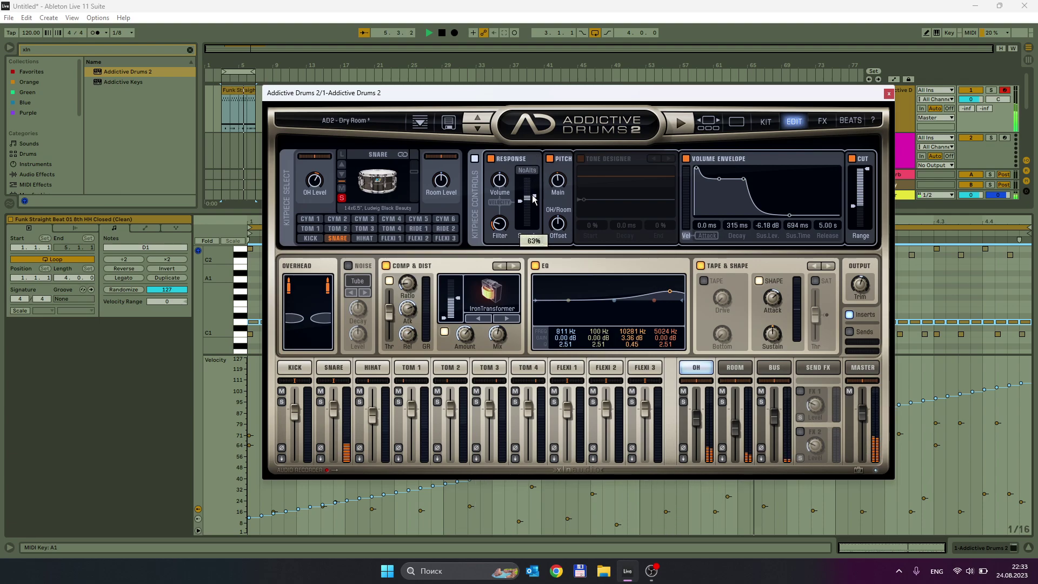
mouse_move(534, 179)
left_mouse_down()
mouse_move(518, 242)
mouse_move(520, 212)
mouse_move(522, 253)
mouse_move(535, 180)
left_mouse_up()
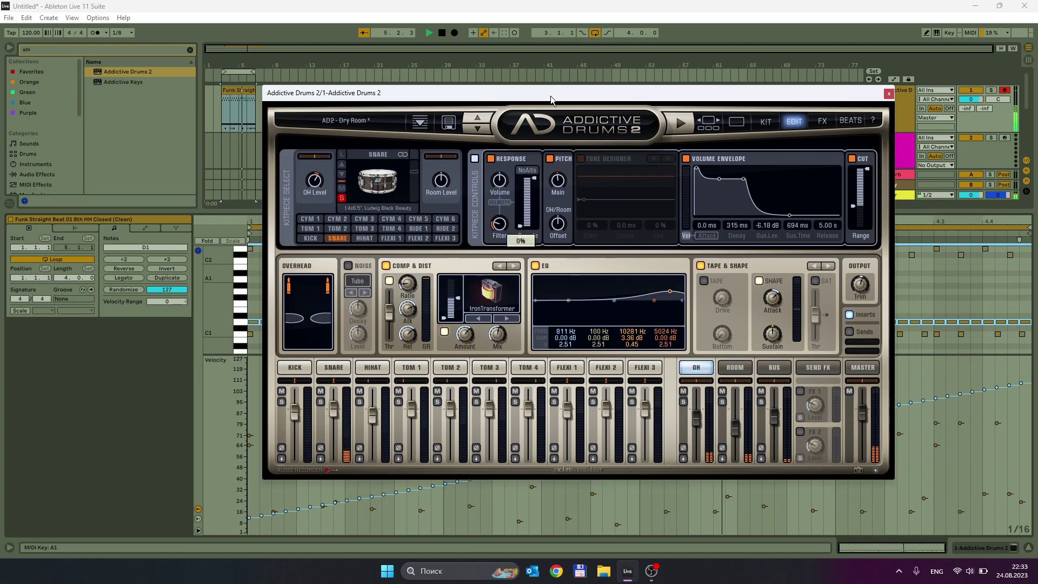
key("space")
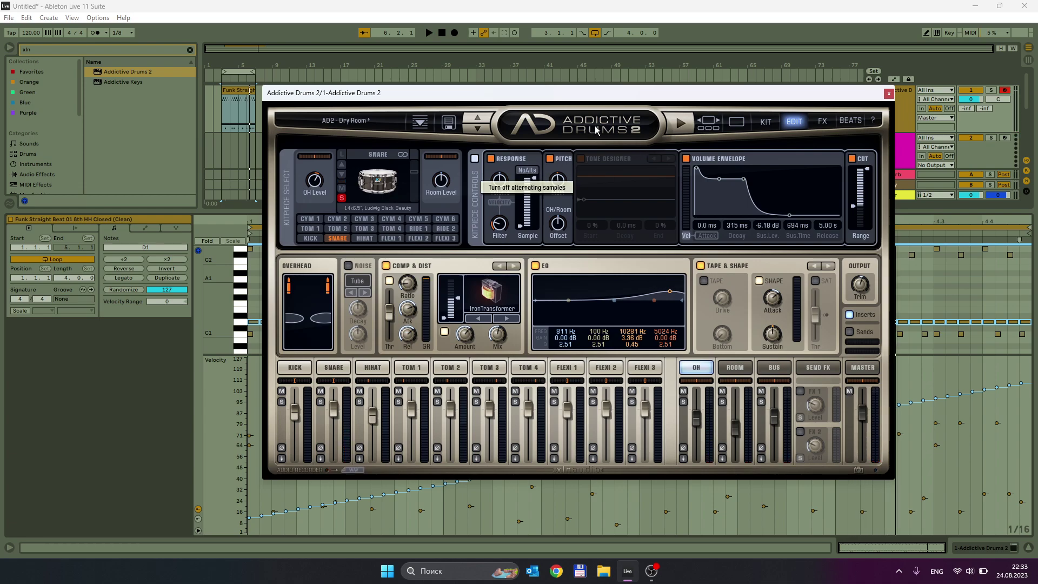
Move the plug-in window clear of the clip editor, level all D1 note velocities at 108, and play the loop.
key("space")
left_click(354, 5)
left_click_drag(848, 93, 1037, 465)
left_click(261, 223)
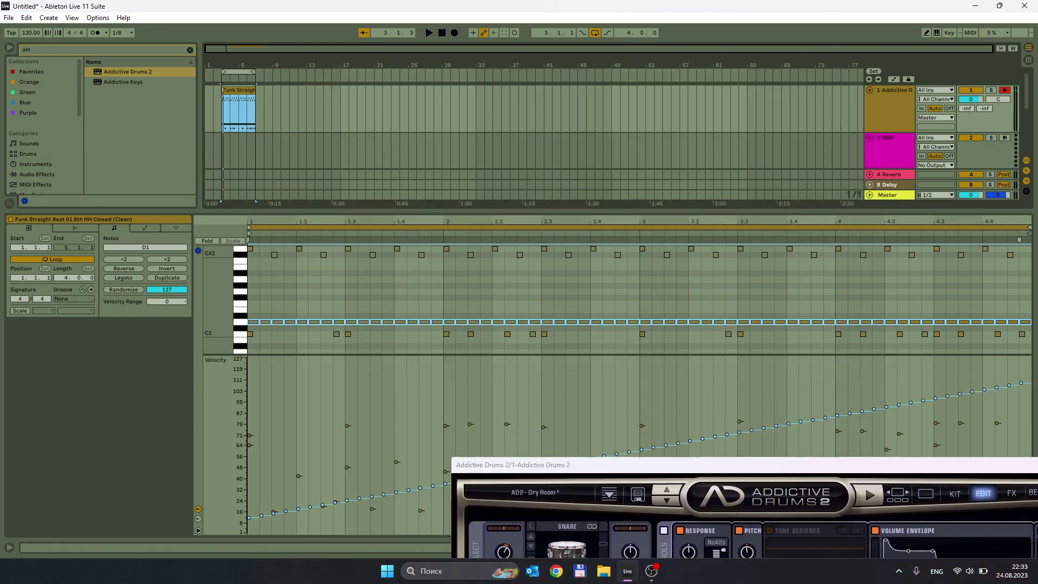
left_click_drag(250, 517, 251, 425)
left_click_drag(269, 357, 268, 382)
key("space")
Reposition the plug-in window to show the snare's Response controls beside the clip, and play the even-velocity snare notes.
left_click_drag(534, 466, 364, 140)
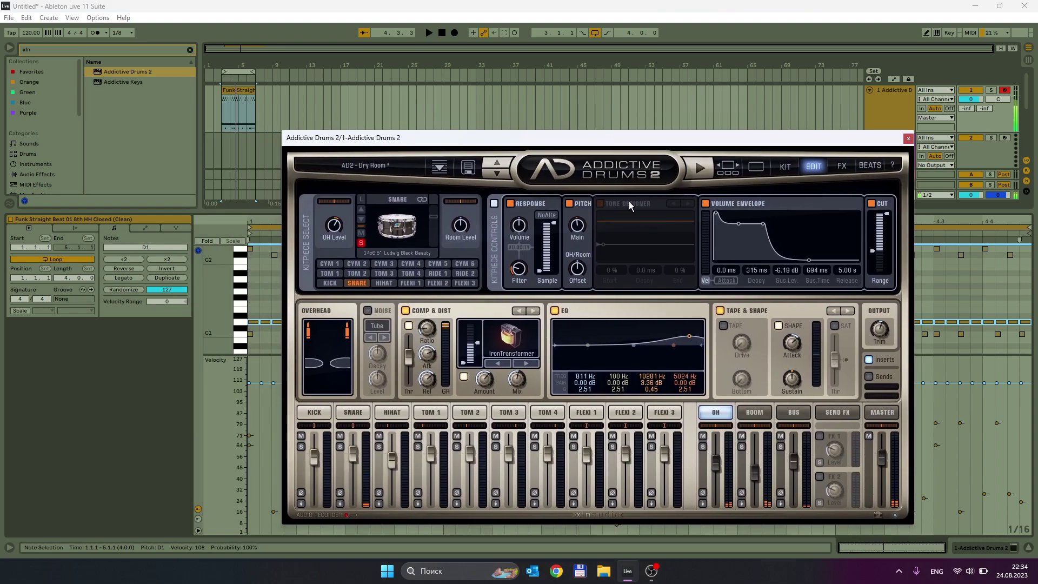
left_click_drag(536, 143, 521, 111)
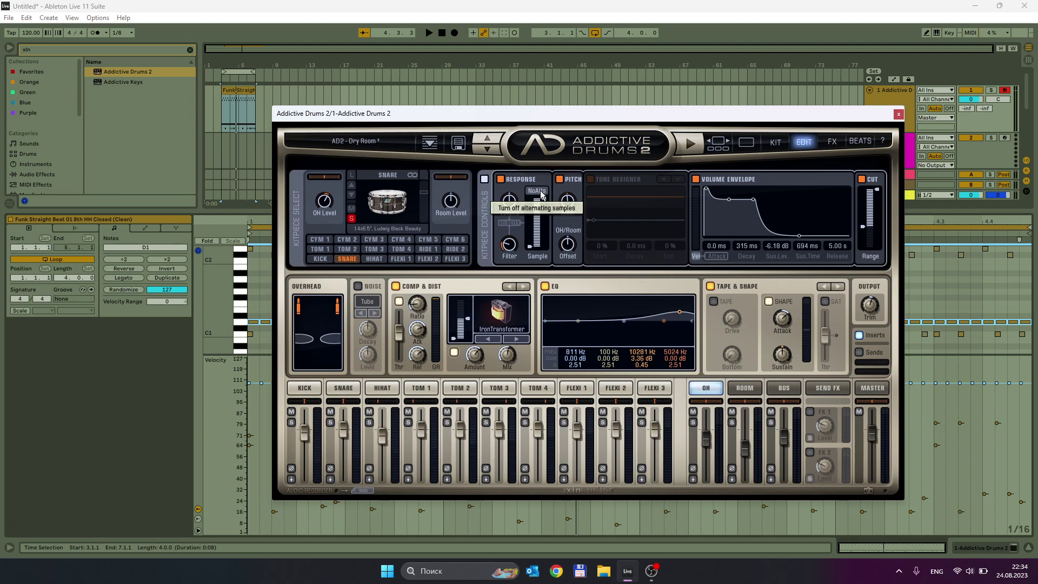
left_click_drag(532, 118, 531, 94)
left_click_drag(457, 96, 469, 378)
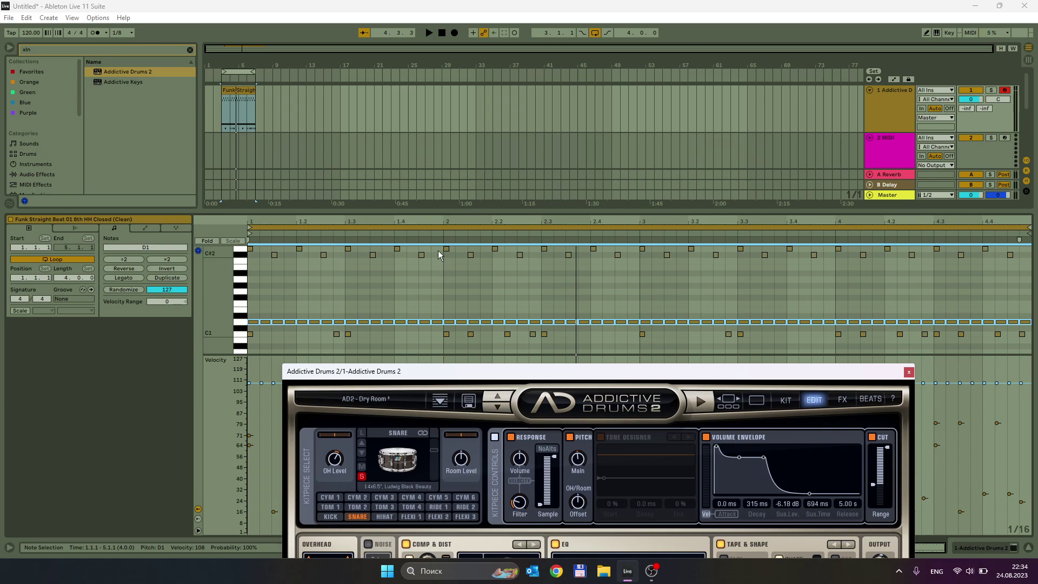
key("space")
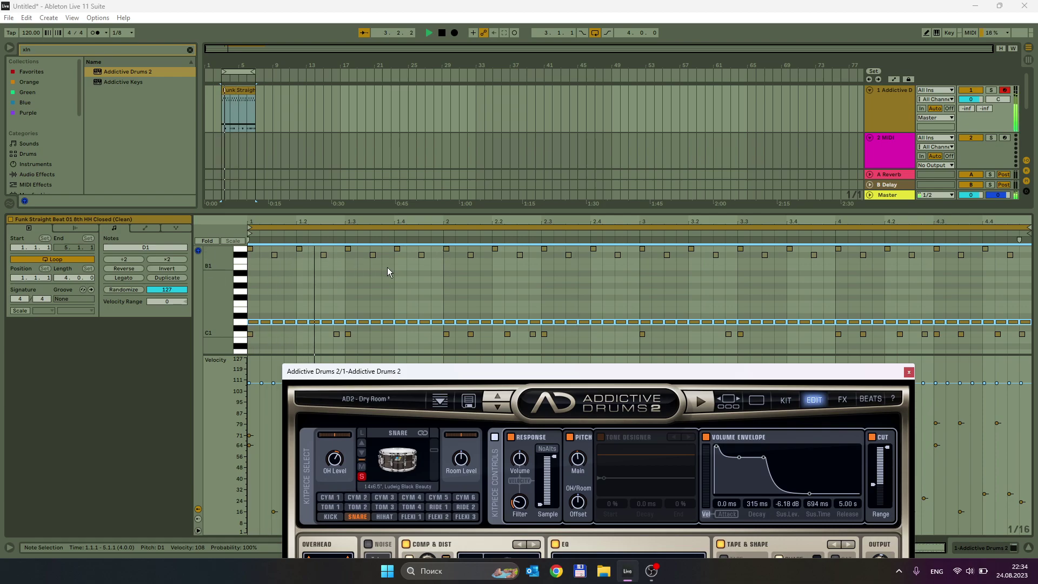
left_click_drag(479, 373, 487, 248)
Toggle NoAlts on and off for the snare to compare playback with and without alternating samples.
left_click(555, 323)
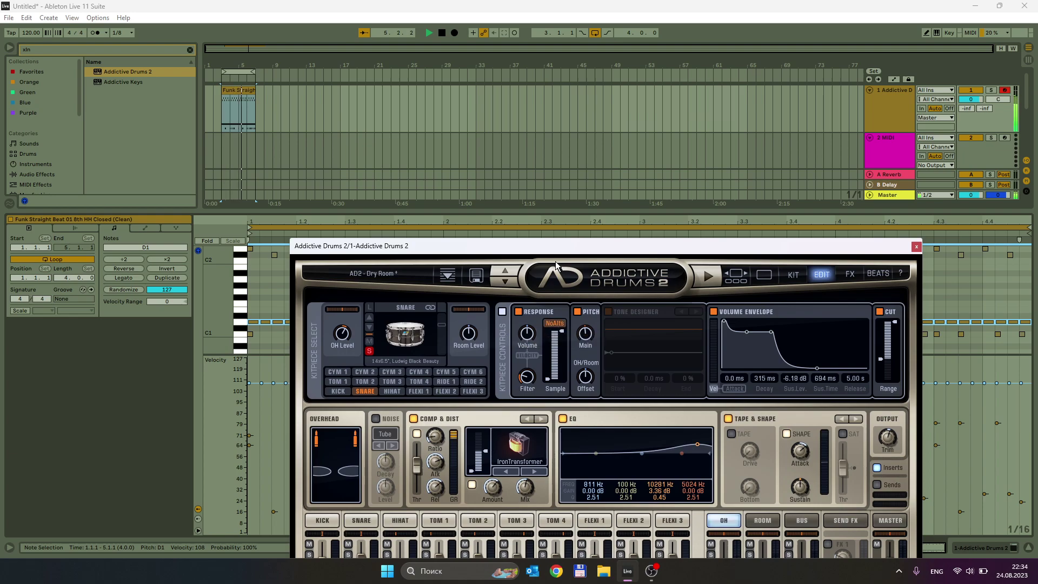
left_click(561, 324)
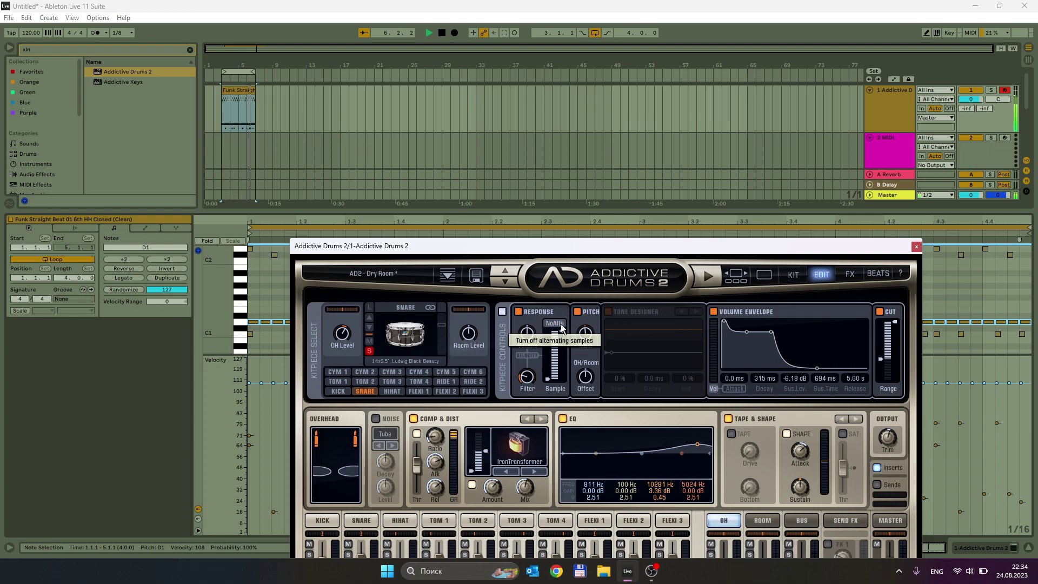
left_click(561, 327)
left_click(561, 327)
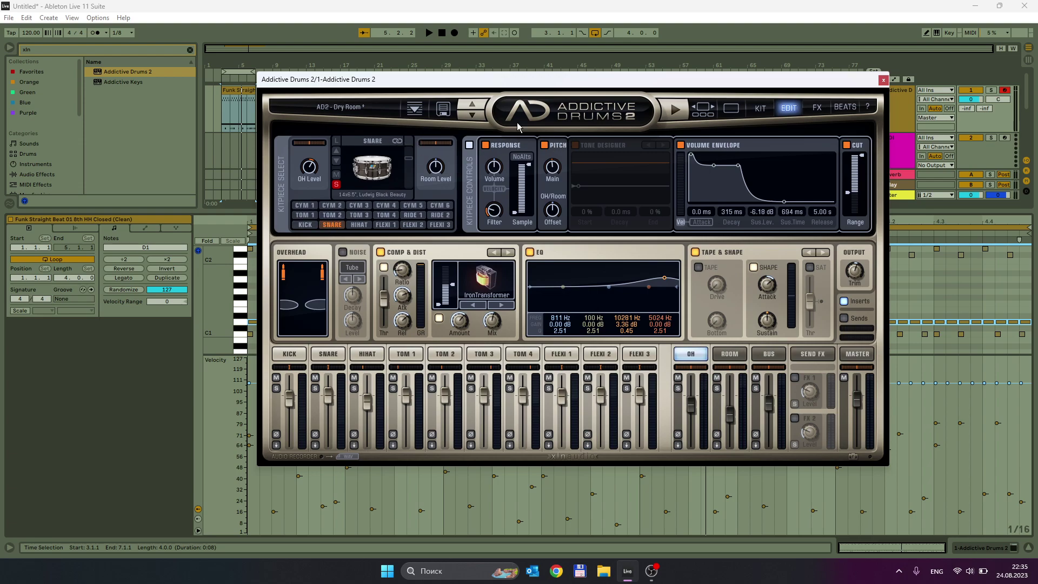
Audition the snare while changing its Main pitch, and reset the Main pitch to its default.
key("space")
mouse_move(550, 148)
left_click_drag(550, 149, 550, 172)
double_click(551, 166)
key("space")
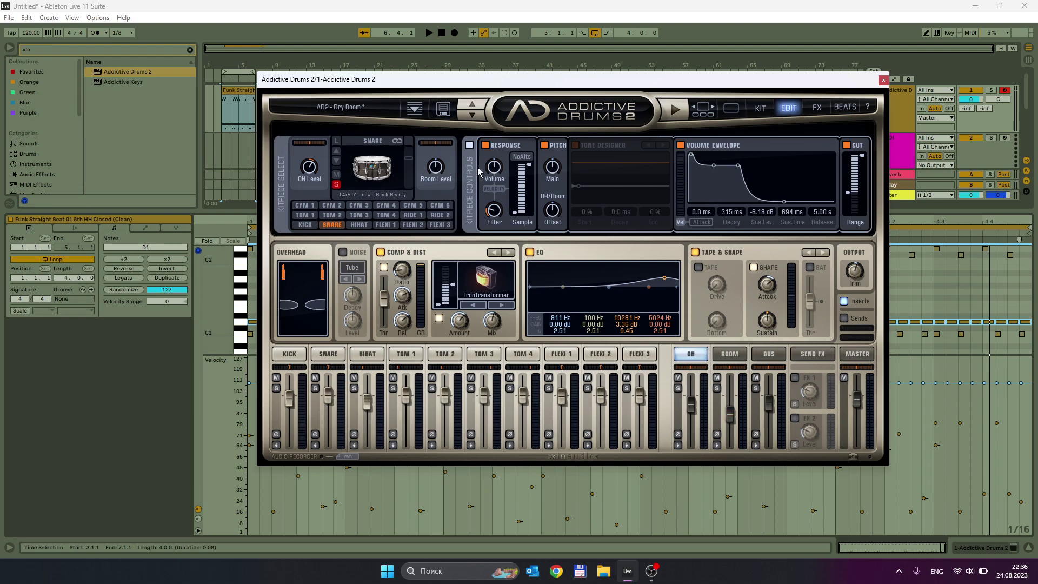
Audition different OH/Room pitch offsets for the snare, including -0.45 st, and reset the offset to its default.
left_click_drag(551, 211, 553, 170)
key("space")
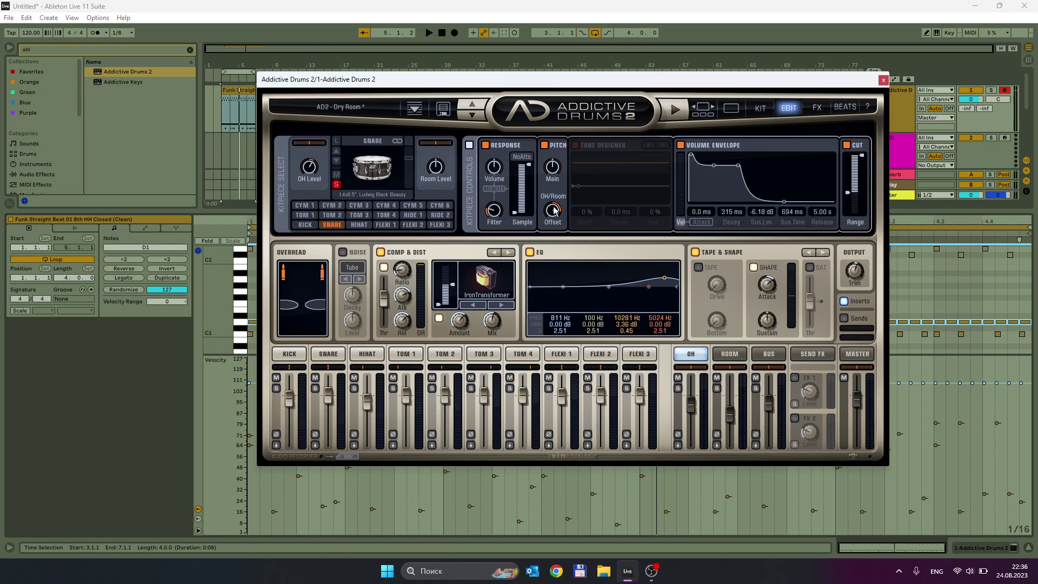
mouse_move(555, 212)
left_click_drag(554, 211, 549, 188)
key("space")
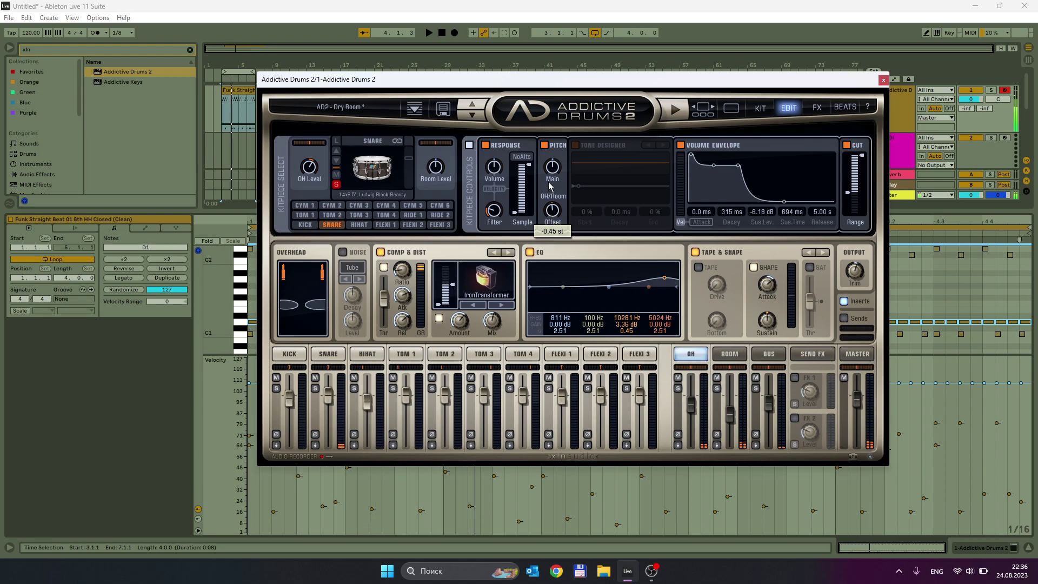
double_click(550, 211)
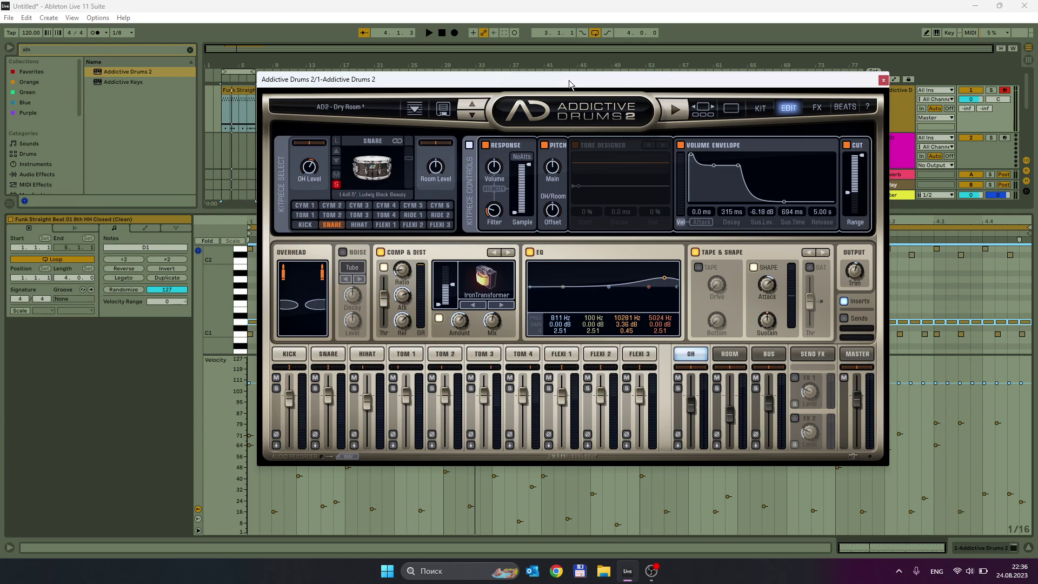
Switch the solo from the snare to the kick, move the plug-in window aside, and play the loop with the kick selected.
left_click(306, 225)
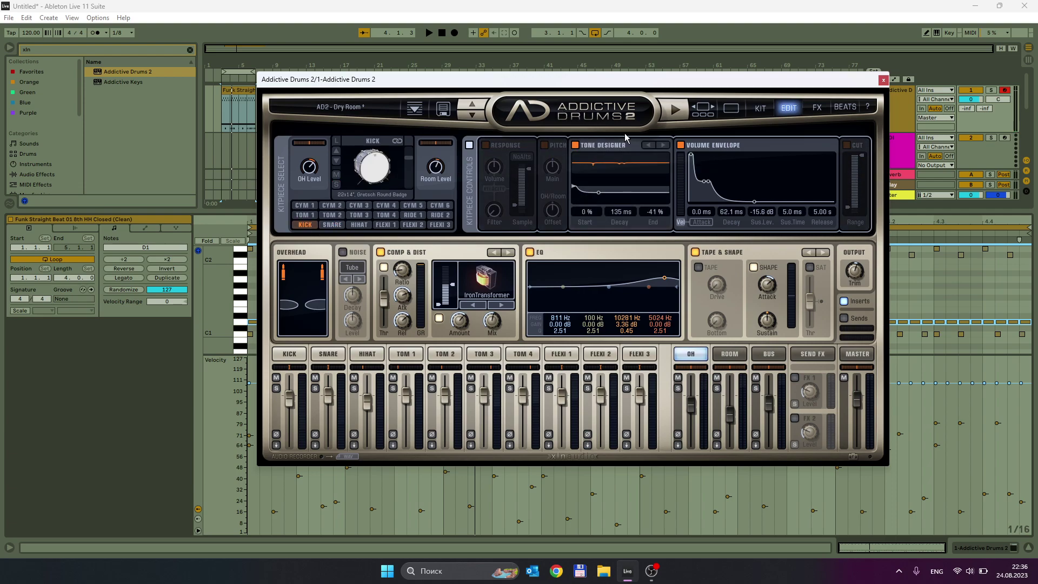
left_click_drag(416, 81, 699, 108)
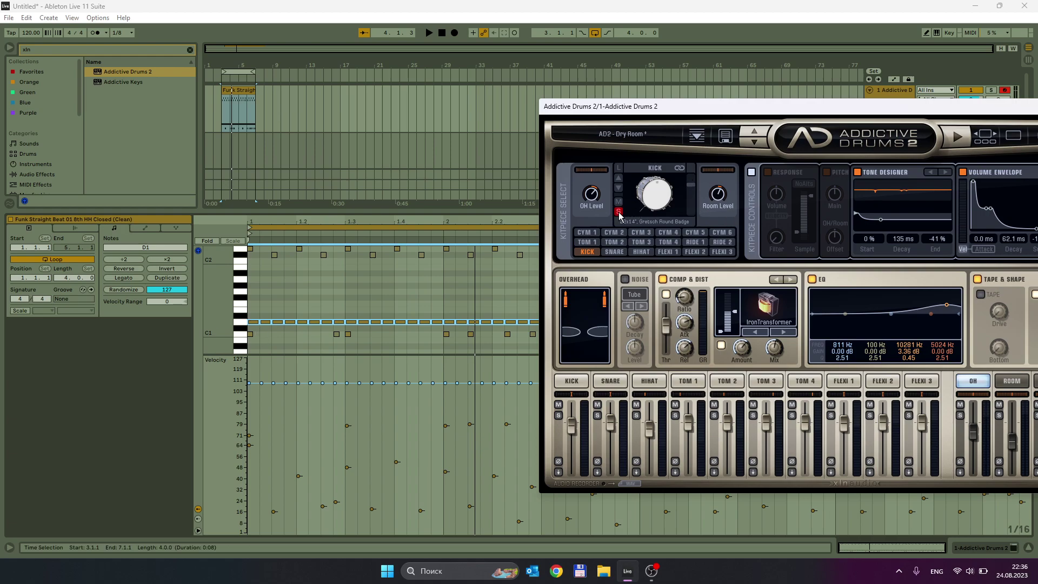
left_click(611, 252)
key("space")
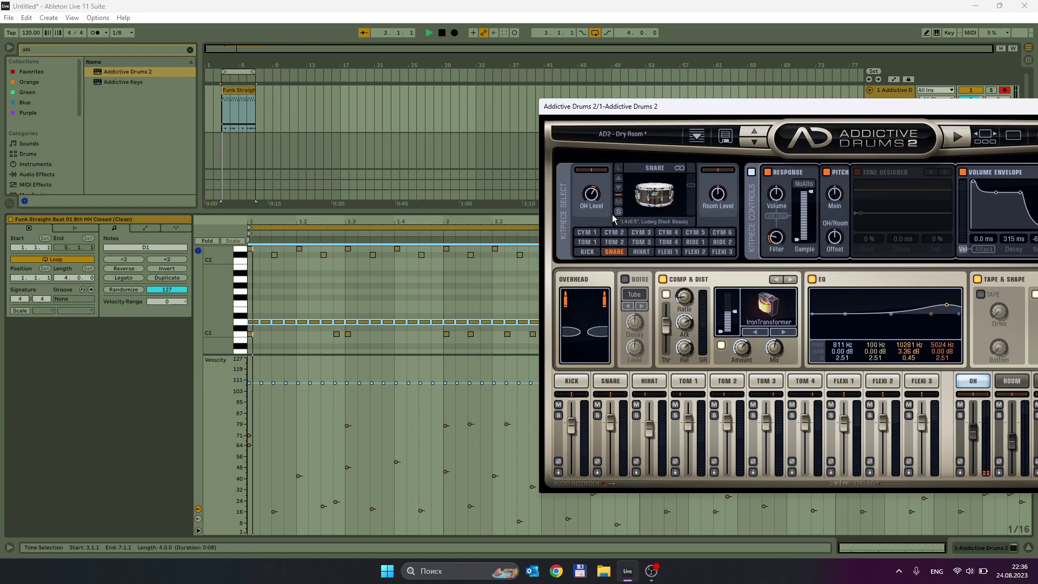
left_click(592, 253)
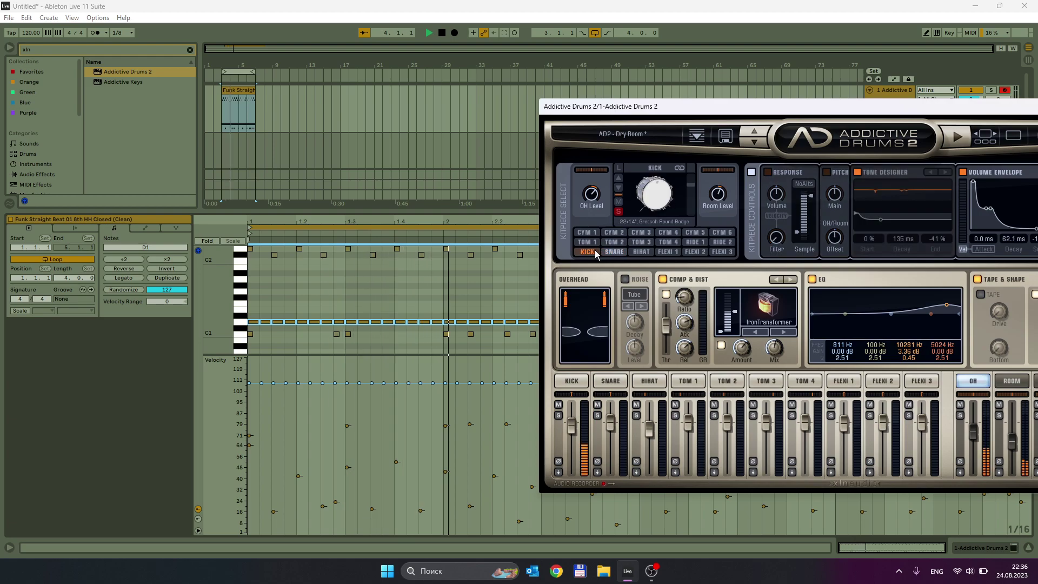
Enable the kick's Pitch section, audition changes to Main pitch and OH/Room offset, and reset both to their defaults.
left_click(826, 172)
left_click_drag(837, 204, 835, 161)
double_click(834, 194)
left_click_drag(833, 239, 833, 206)
double_click(833, 247)
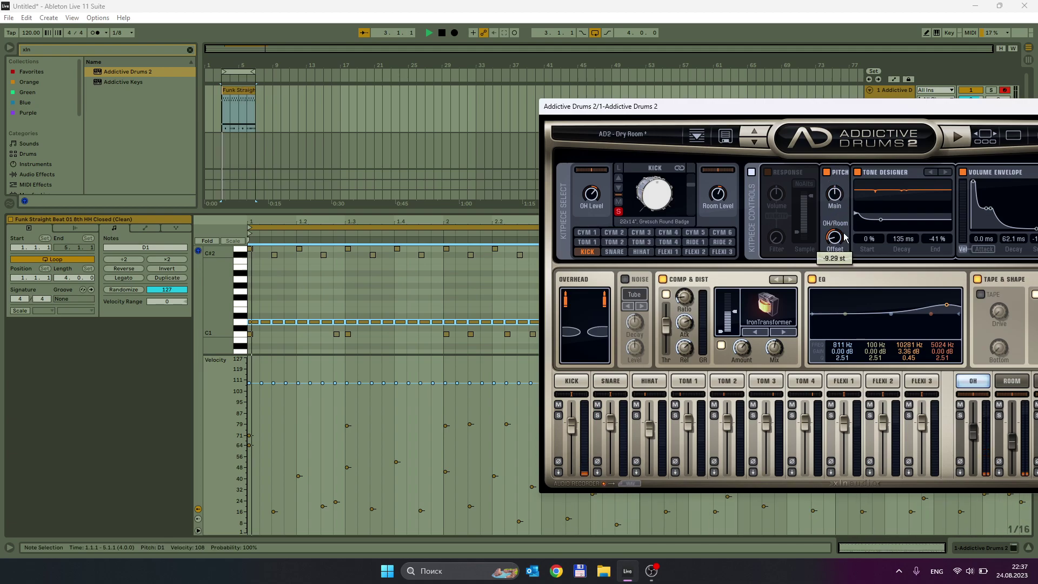
Move the whole plug-in window into view and compare the tom, kick and snare kitpiece controls, toggling the snare's Tone Designer before returning to the kick.
left_click_drag(795, 105, 554, 115)
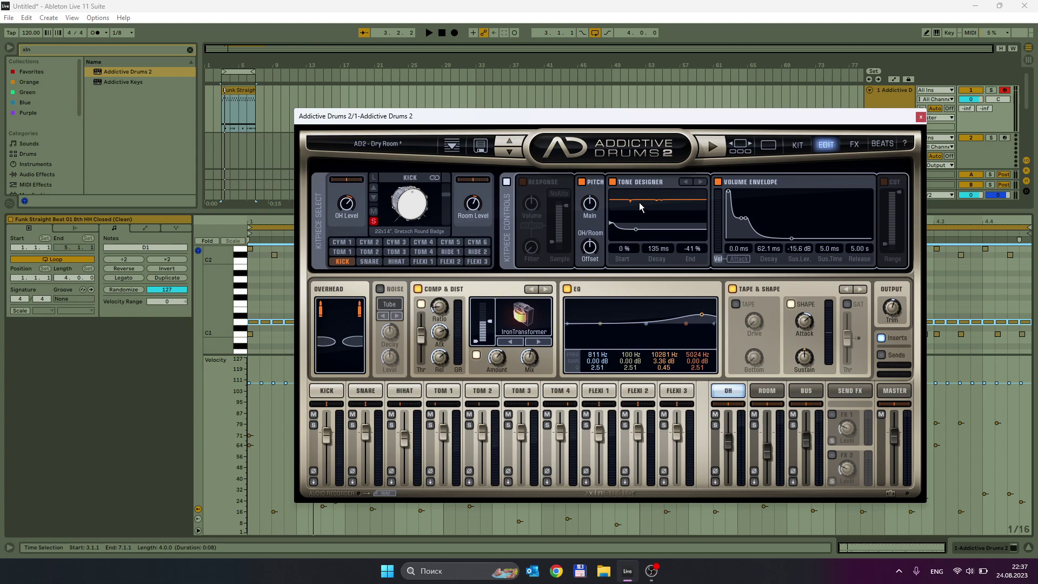
left_click(346, 252)
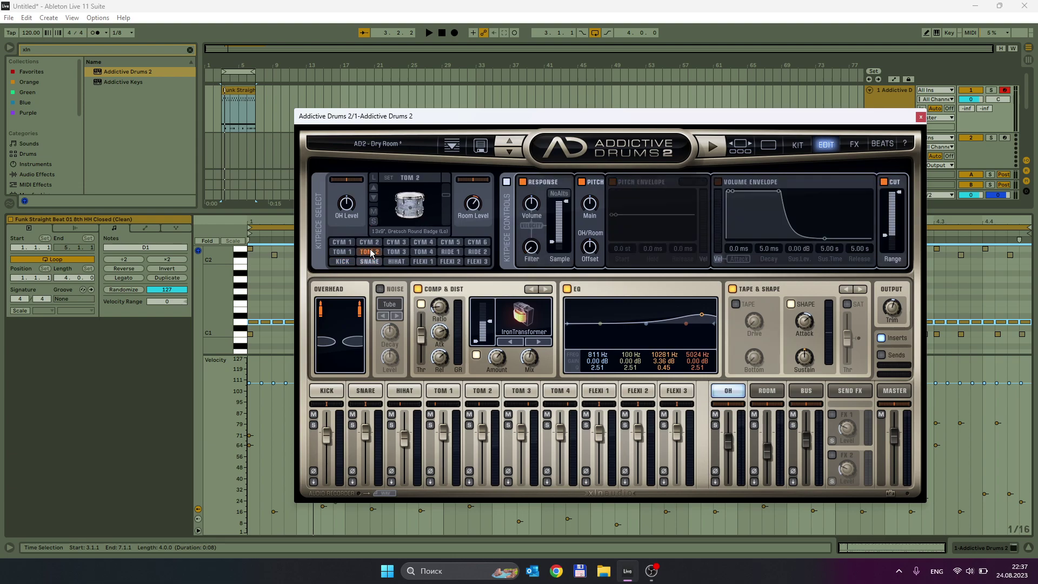
left_click(348, 261)
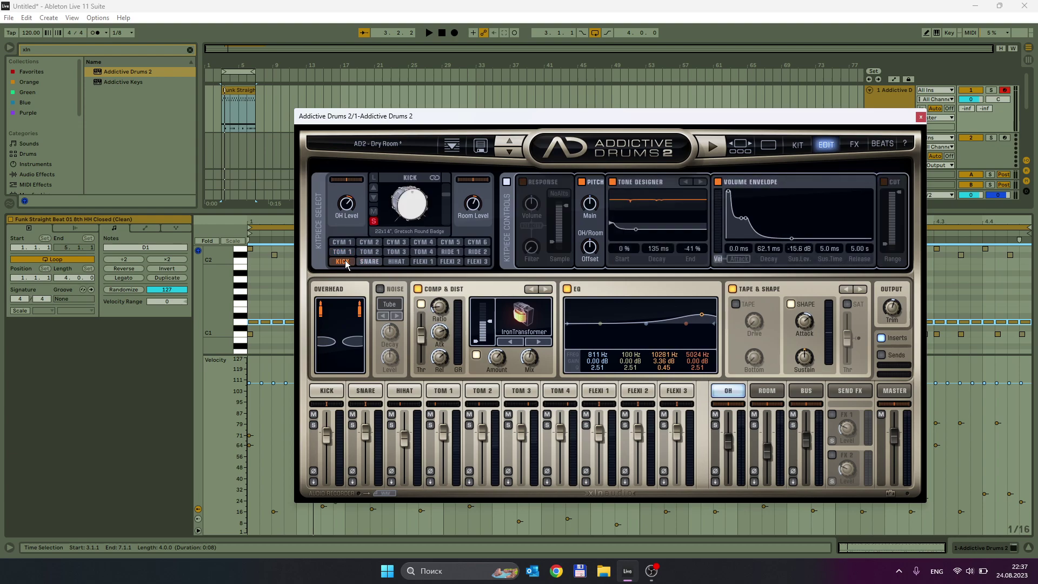
left_click(369, 262)
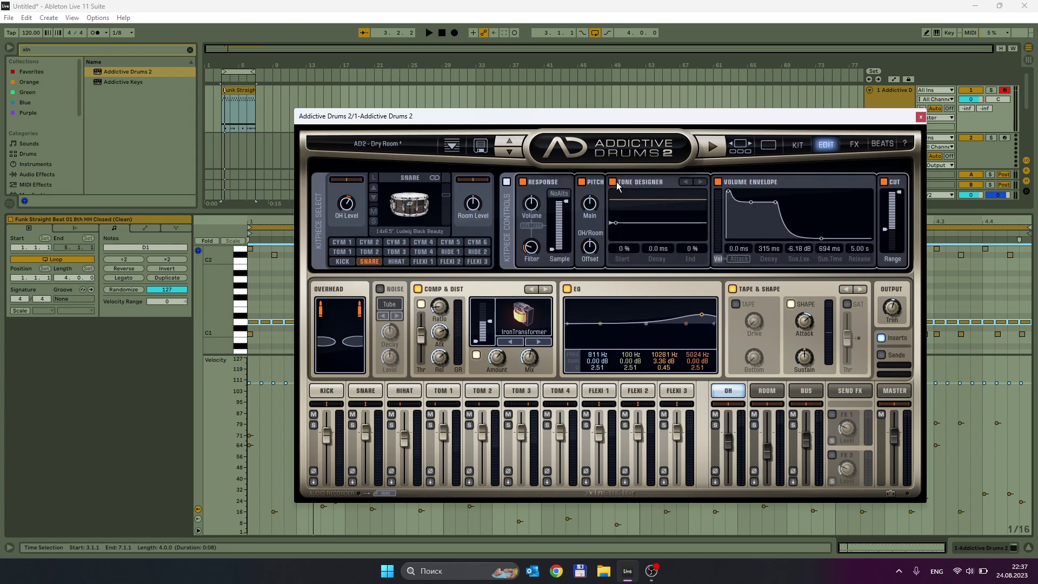
left_click(342, 261)
left_click(371, 263)
left_click(613, 181)
left_click(345, 262)
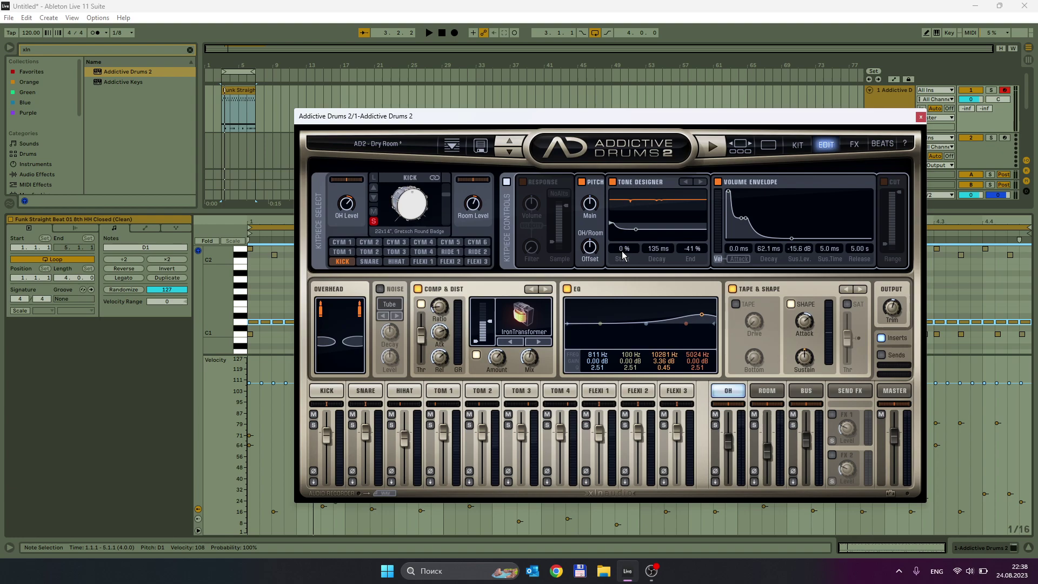
Play the loop while setting the kick's Tone Designer to Start 42%, Decay 13.6 ms and End -38%.
key("space")
left_click_drag(632, 245, 631, 209)
left_click_drag(658, 246, 684, 249)
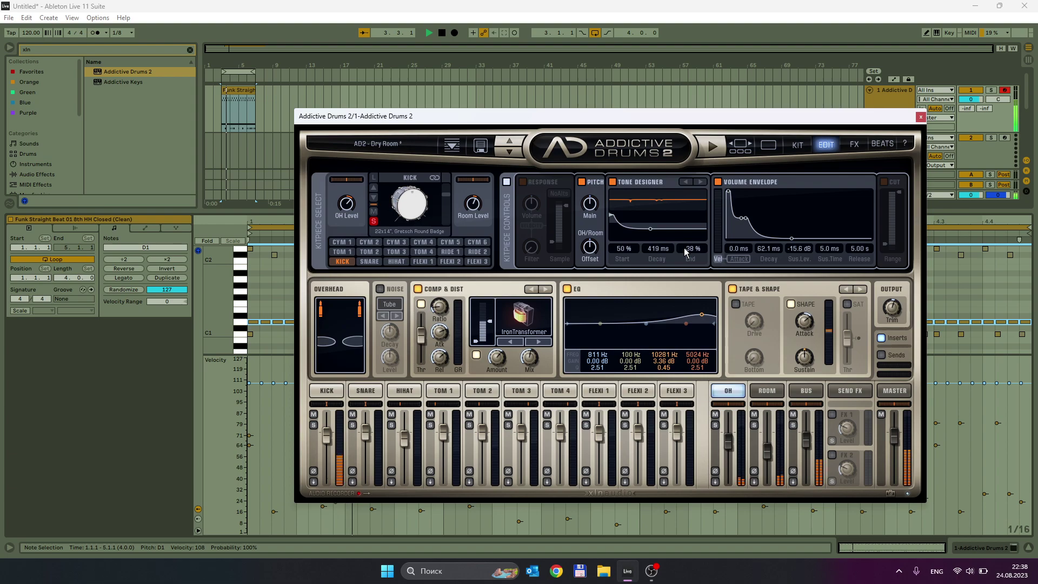
left_click_drag(658, 249, 625, 215)
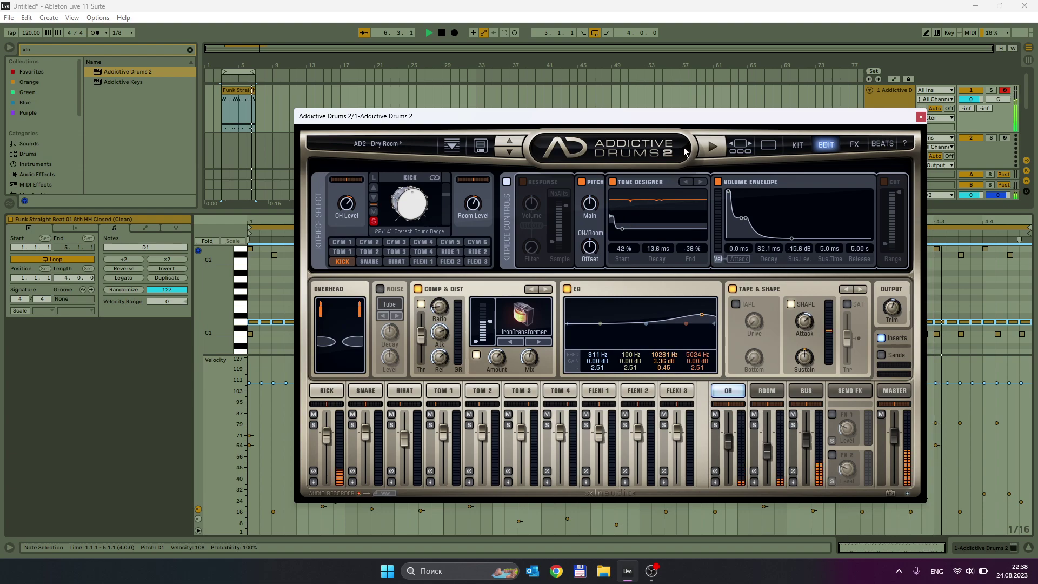
key("space")
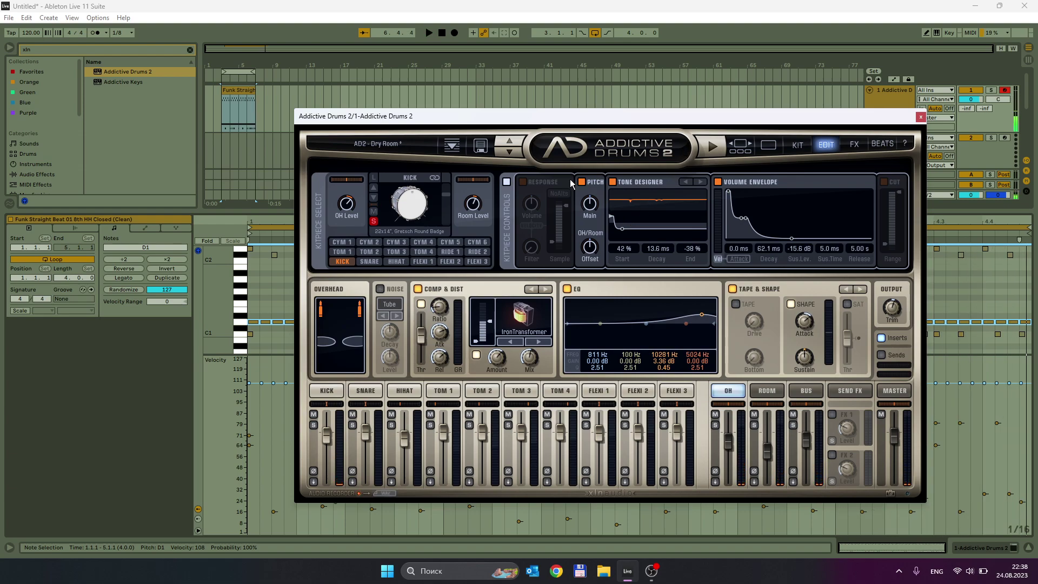
Switch the kick to Pitch Envelope and audition different settings, including Start 24.0 st, Hold 0.4 ms and Release 66.2 ms.
left_click(701, 182)
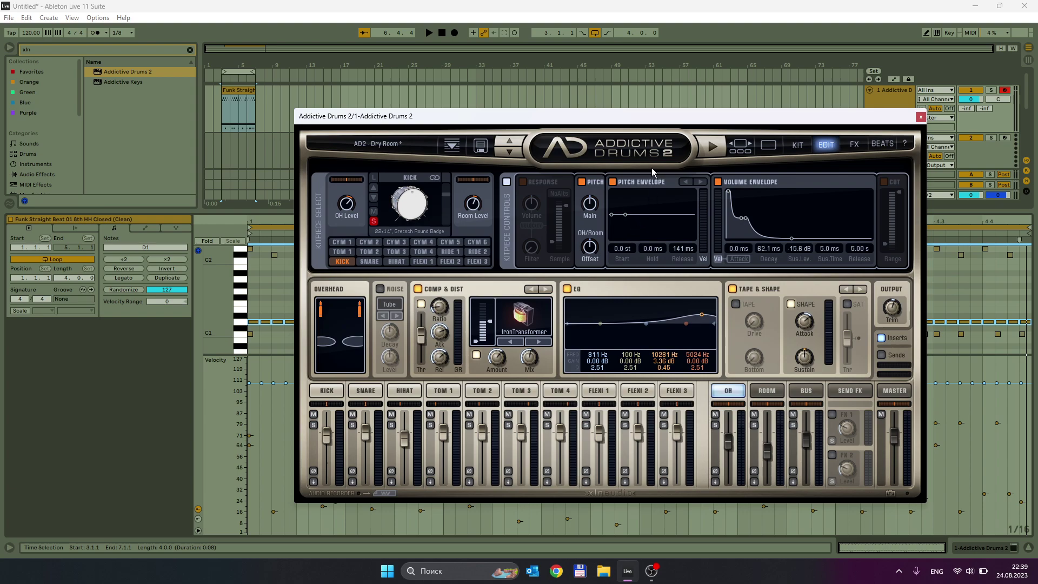
left_click(613, 183)
left_click(613, 182)
mouse_move(624, 244)
left_mouse_down()
mouse_move(624, 229)
mouse_move(665, 251)
mouse_move(660, 201)
mouse_move(657, 237)
mouse_move(685, 255)
mouse_move(685, 272)
mouse_move(683, 248)
mouse_move(623, 253)
mouse_move(624, 280)
mouse_move(627, 234)
left_mouse_up()
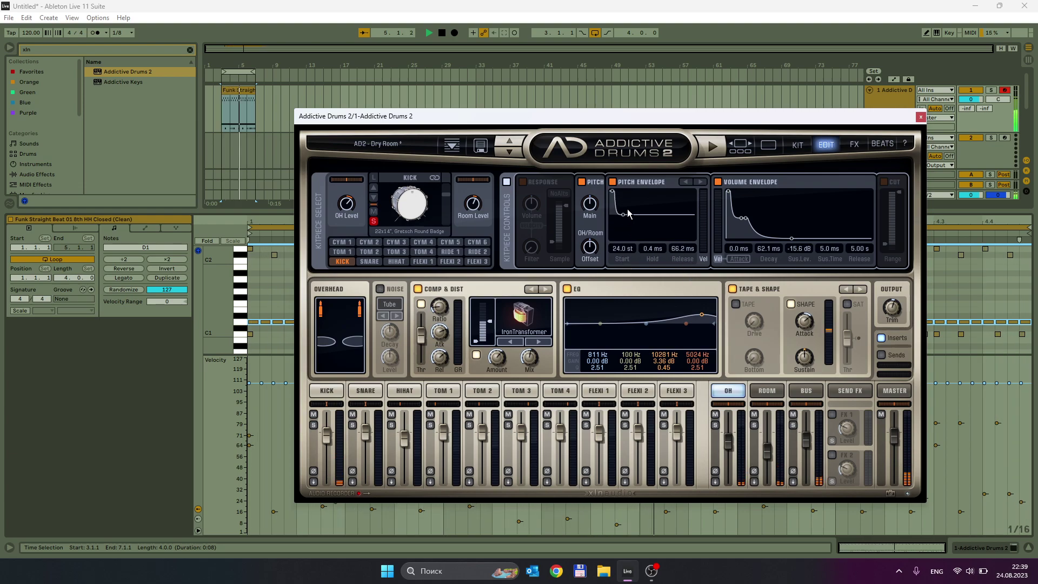
left_click_drag(614, 197, 613, 212)
left_click_drag(655, 247, 625, 253)
Replace the snare's Tone Designer with an enabled Pitch Envelope and solo the snare for loop playback.
left_click(370, 262)
left_click(613, 182)
left_click(701, 181)
key("space")
left_click_drag(619, 215, 624, 218)
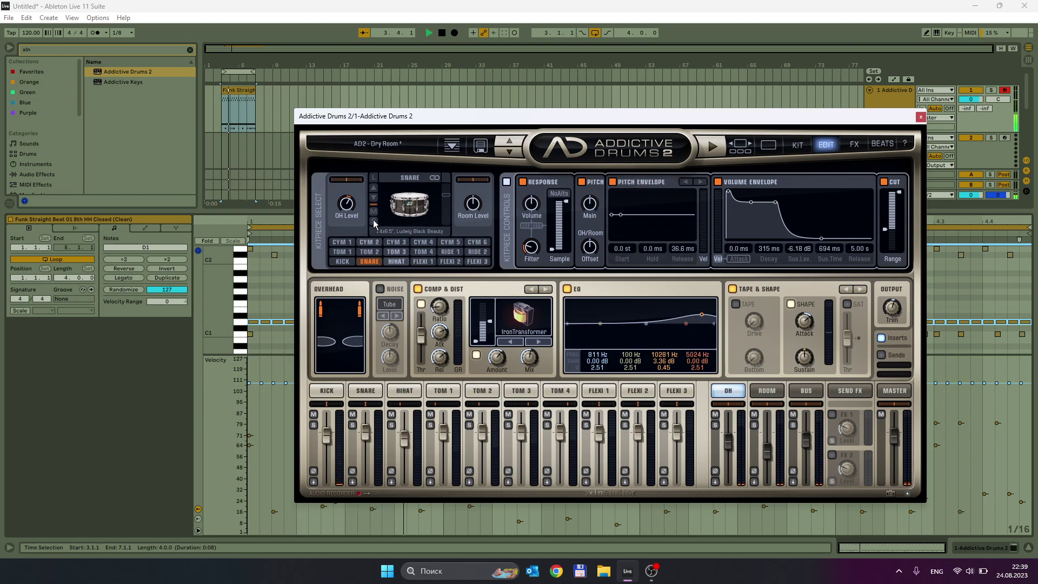
key("space")
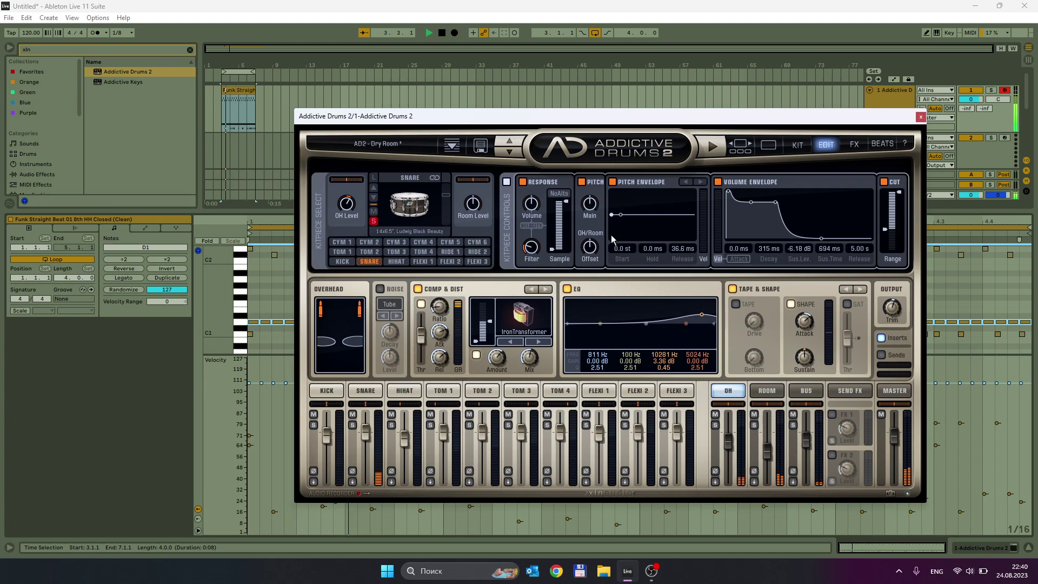
Set the snare's Pitch Envelope to Start 13.9 st, Hold 0.0 ms and Release 46.1 ms.
left_click_drag(618, 249, 628, 325)
left_click_drag(653, 249, 627, 205)
mouse_move(676, 249)
left_mouse_down()
mouse_move(679, 238)
mouse_move(676, 251)
left_mouse_up()
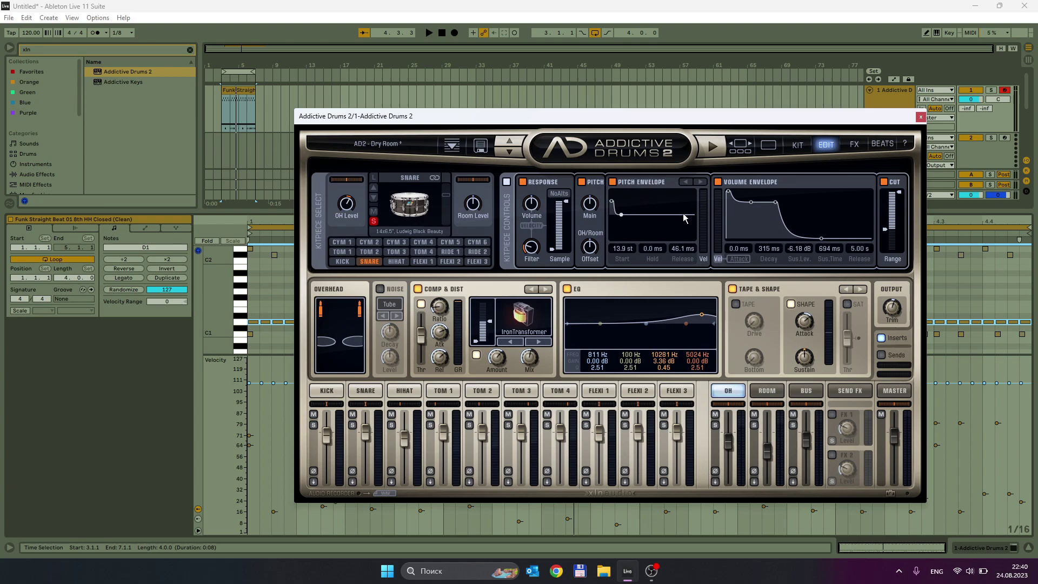
mouse_move(701, 249)
left_mouse_down()
mouse_move(703, 214)
mouse_move(702, 253)
left_mouse_up()
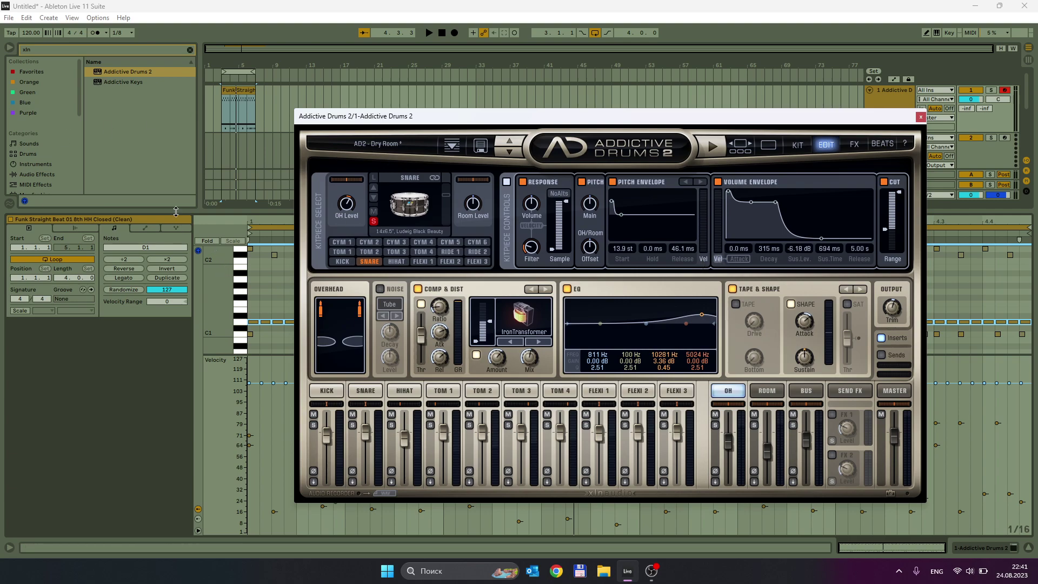
Give individual D1 snare notes in the first half of the funk clip varied velocities.
left_click(234, 90)
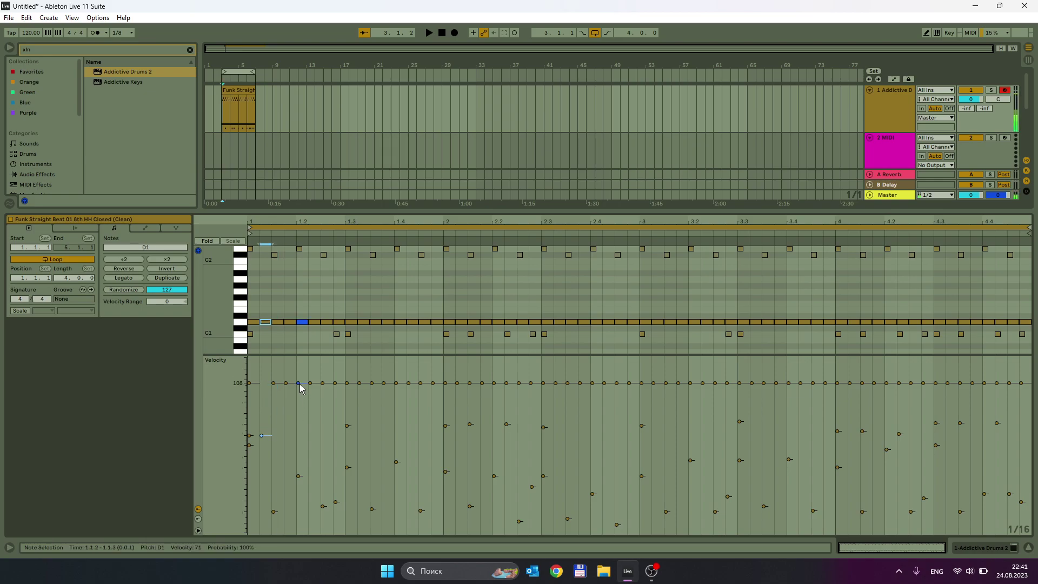
left_click_drag(298, 382, 297, 410)
left_click_drag(298, 447, 298, 439)
left_click(359, 383)
left_click_drag(396, 382, 396, 428)
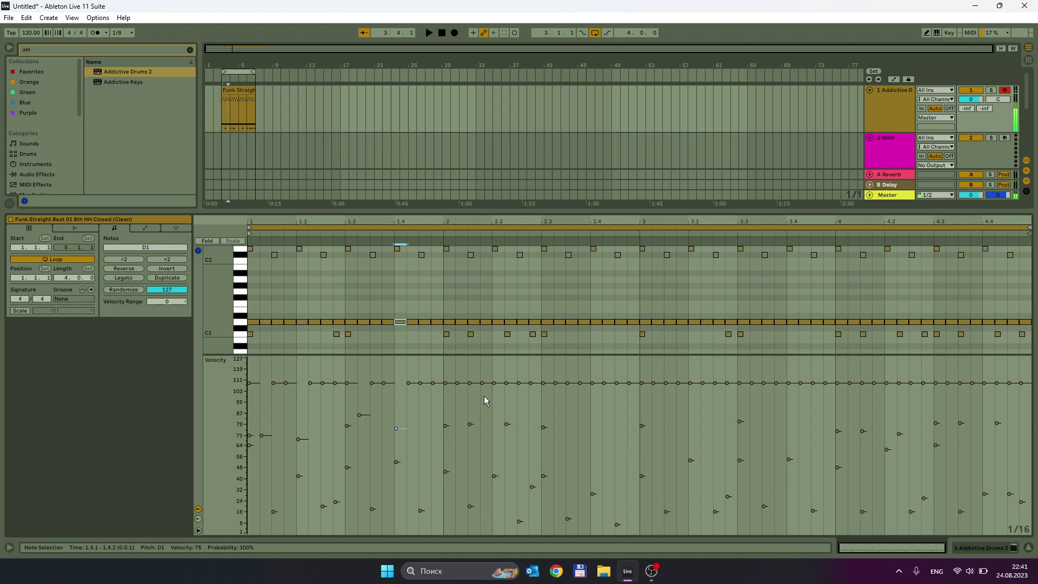
mouse_move(469, 382)
left_mouse_down()
mouse_move(470, 401)
mouse_move(439, 401)
mouse_move(420, 377)
left_mouse_up()
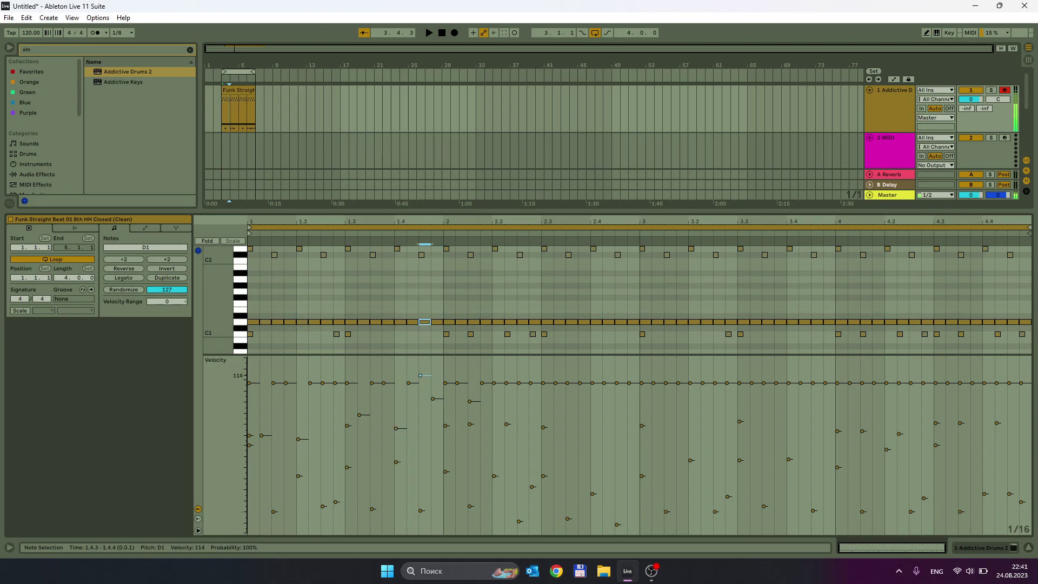
mouse_move(531, 383)
left_mouse_down()
mouse_move(531, 400)
mouse_move(555, 368)
mouse_move(567, 412)
left_mouse_up()
left_click(573, 414)
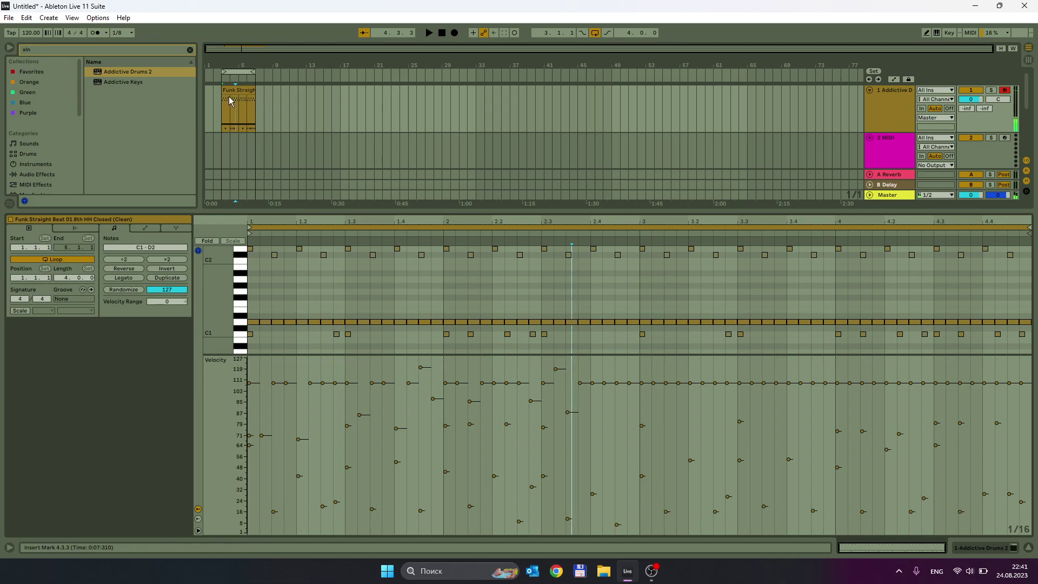
Reopen Addictive Drums 2, audition the snare's Pitch Envelope velocity sensitivity at 100% and 72%, and set the Response Volume to 0%.
left_click(892, 95)
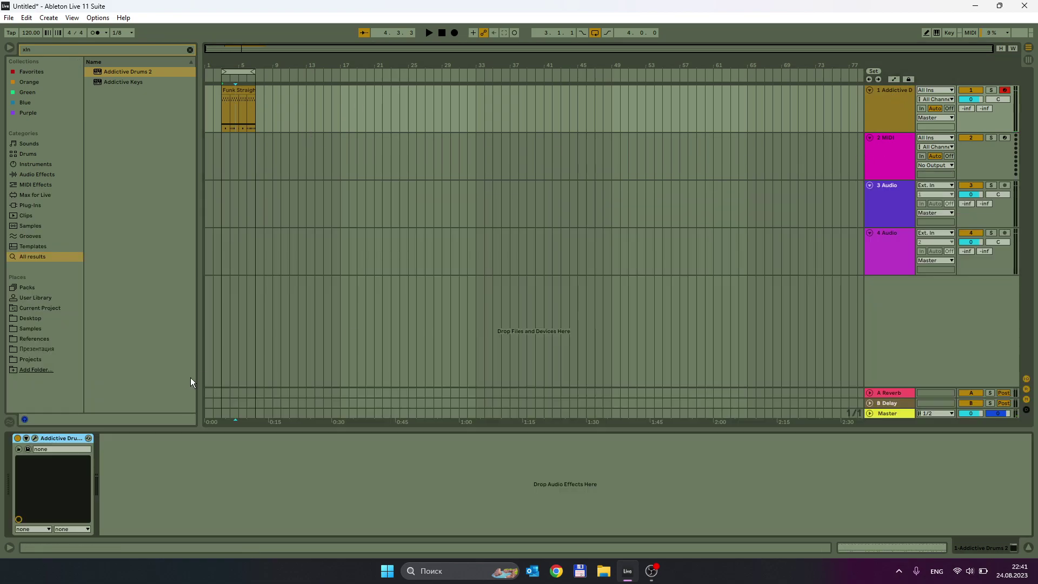
left_click(35, 439)
key("space")
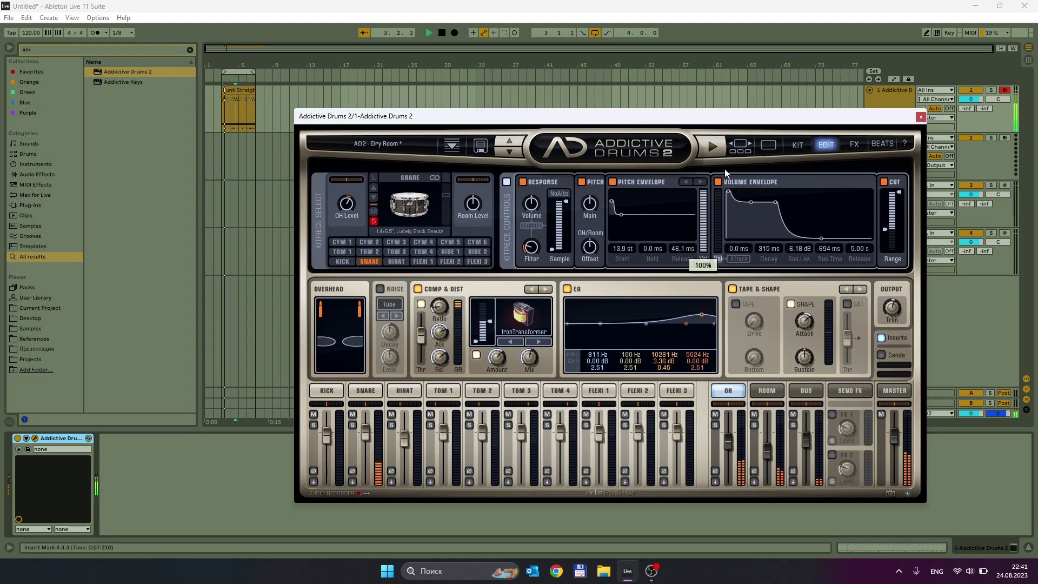
key("space")
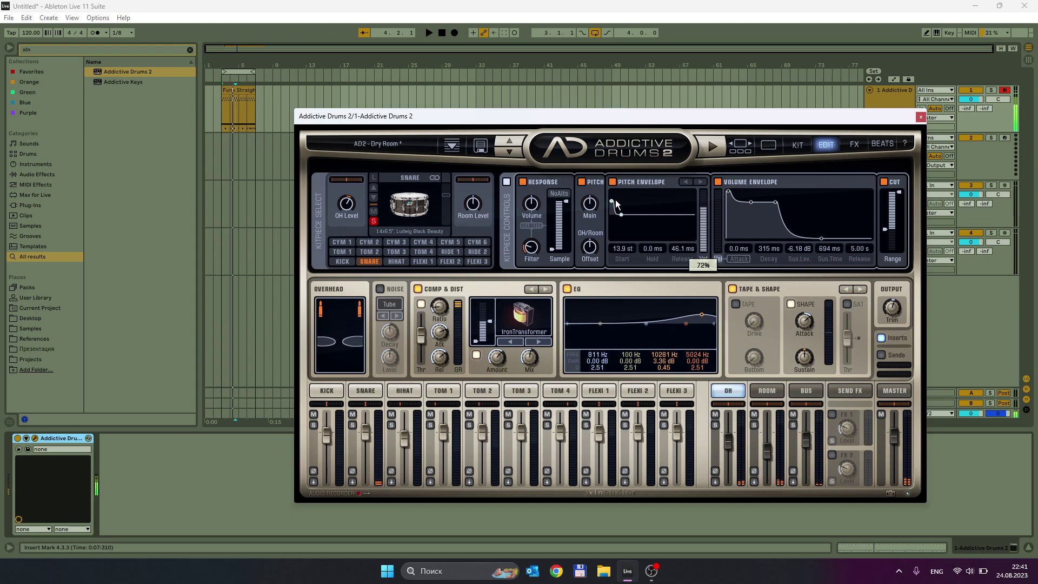
left_click_drag(534, 208, 535, 290)
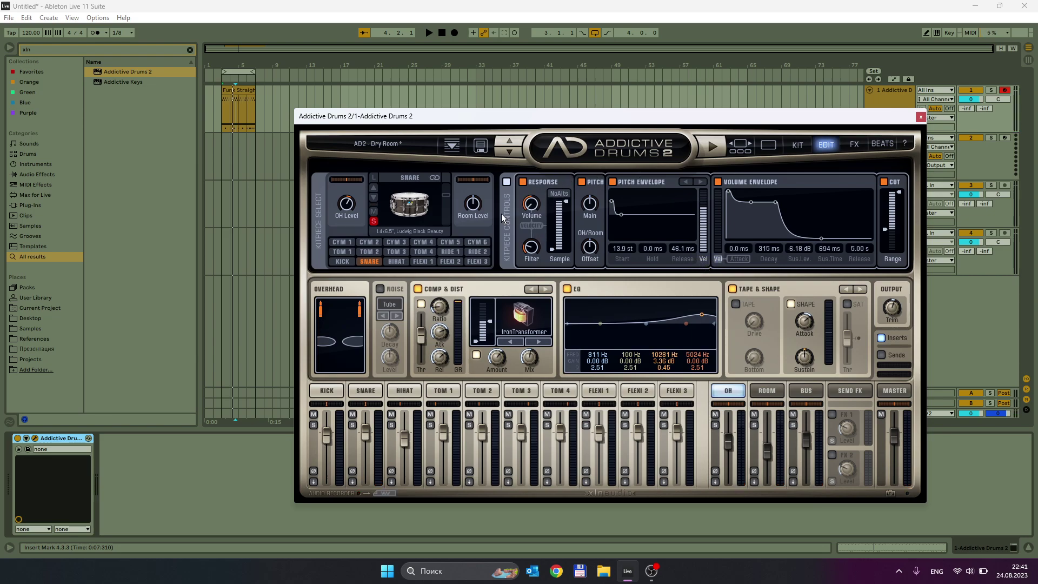
Audition the snare with pitch velocity sensitivity at 0% and at higher amounts, and compare Response Volume at 100% and 0%.
key("space")
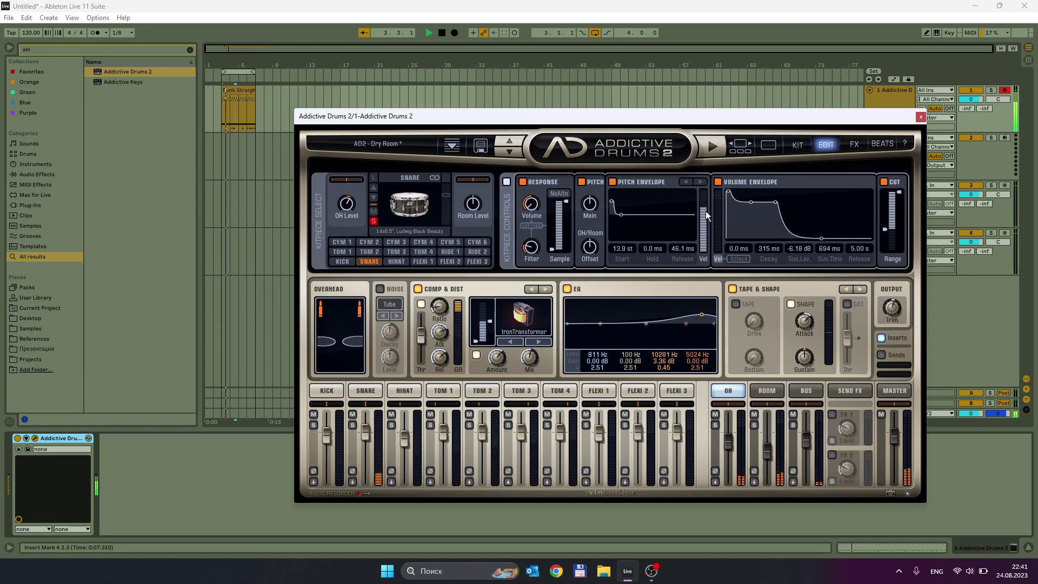
left_click_drag(707, 215, 703, 254)
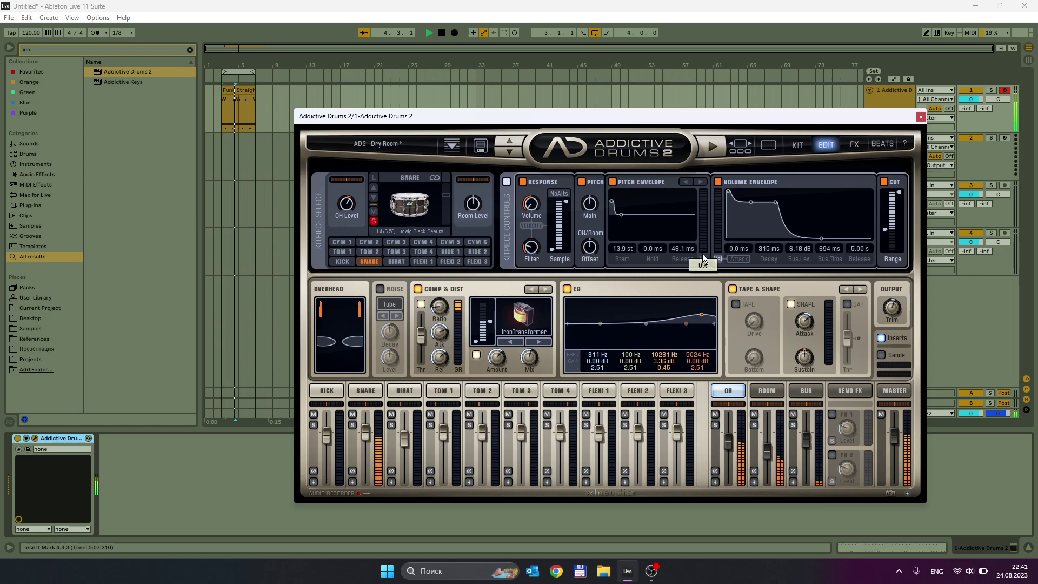
left_click_drag(703, 254, 692, 129)
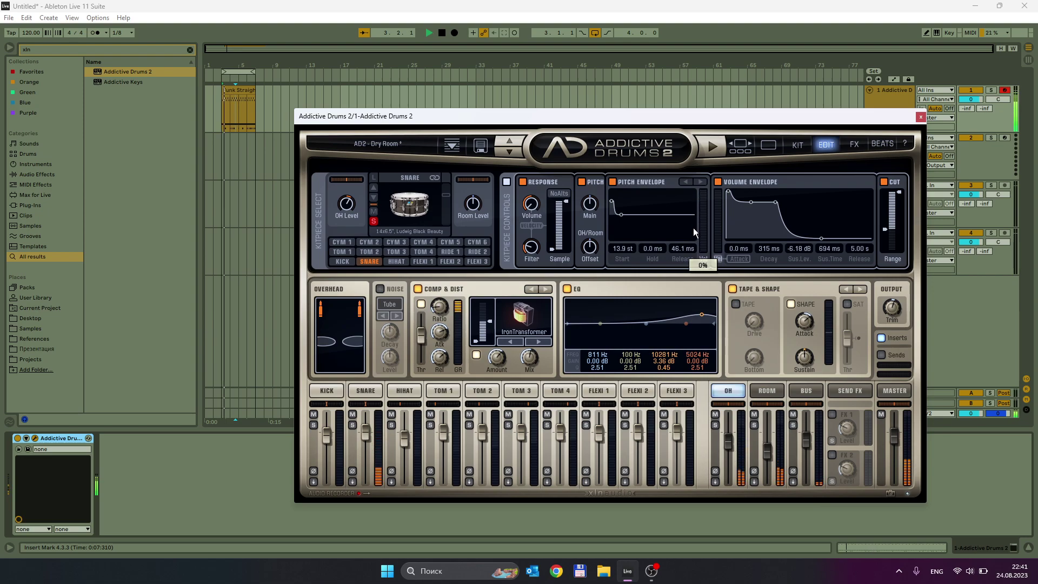
left_click_drag(703, 141, 701, 216)
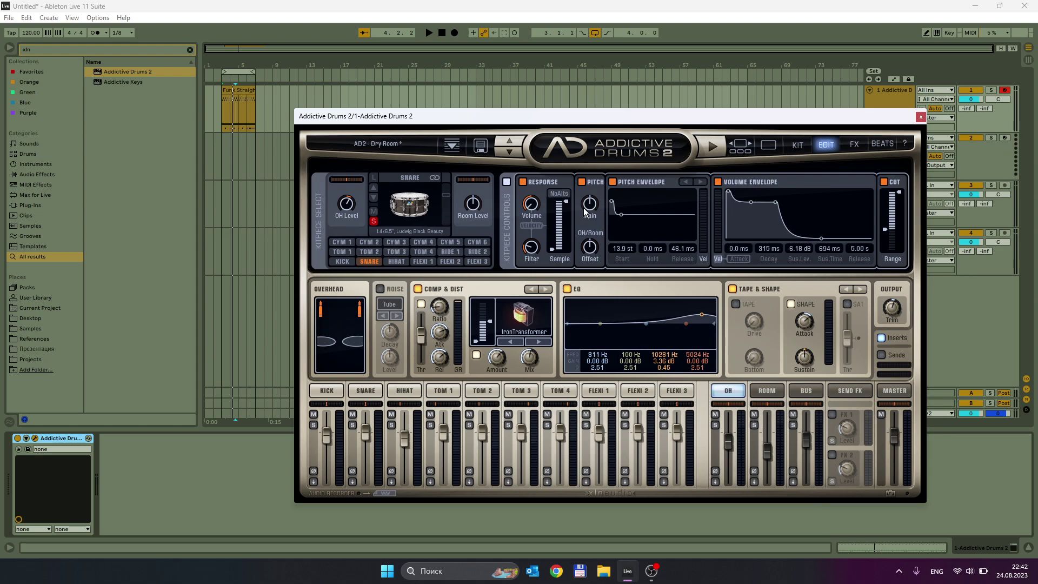
key("space")
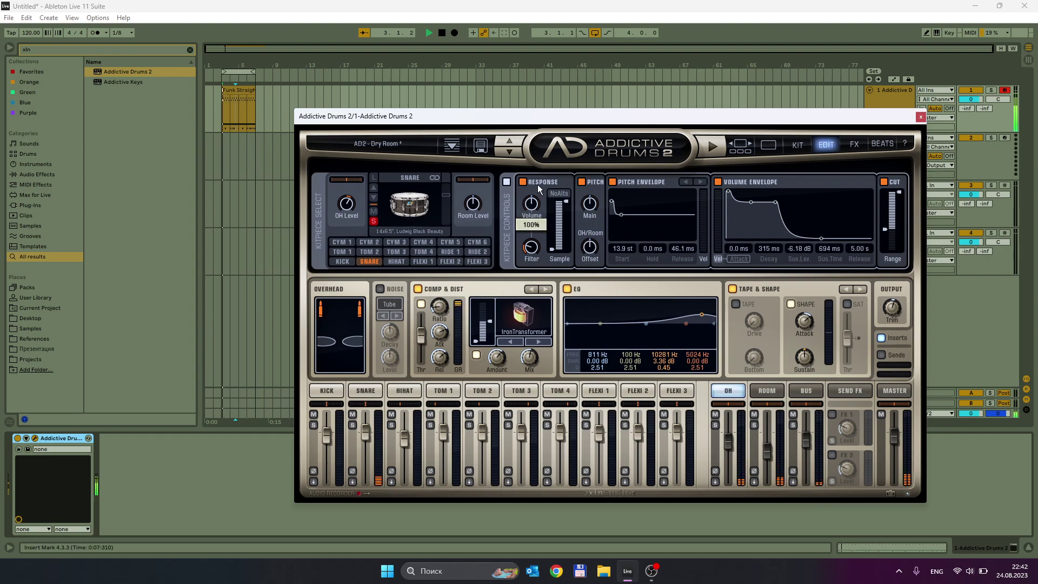
left_click(533, 204)
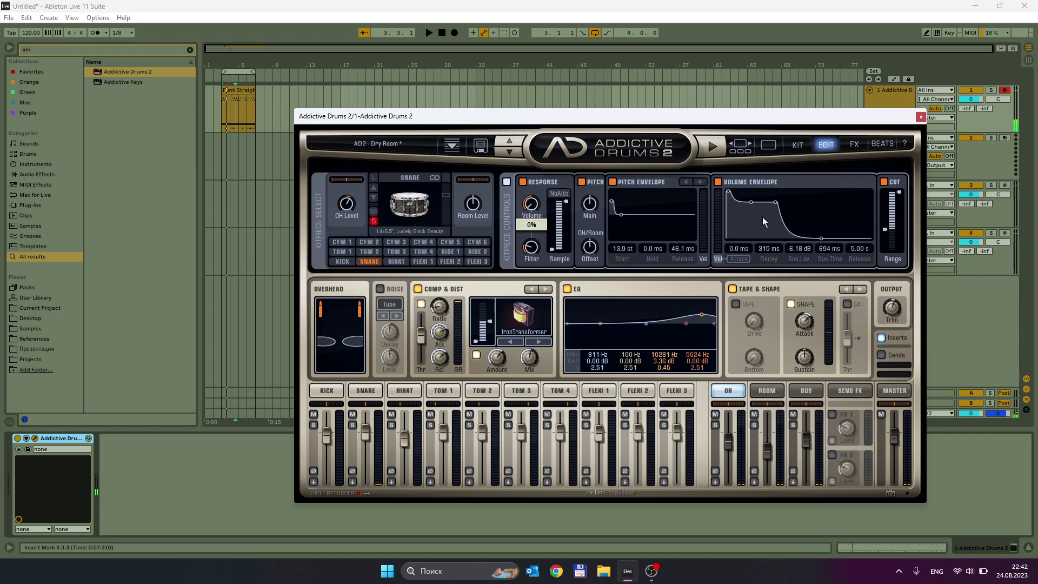
Set the snare's Volume Envelope to Decay 382 ms and sustain level -4.06 dB, and toggle the envelope off and on.
left_click_drag(749, 209, 754, 202)
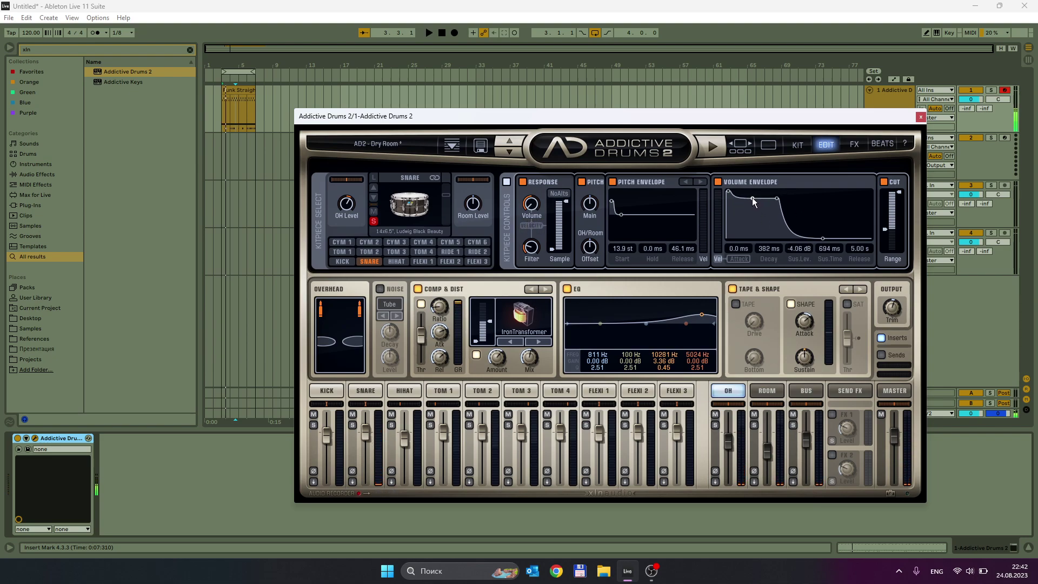
left_click(719, 182)
left_click(719, 183)
left_click(719, 184)
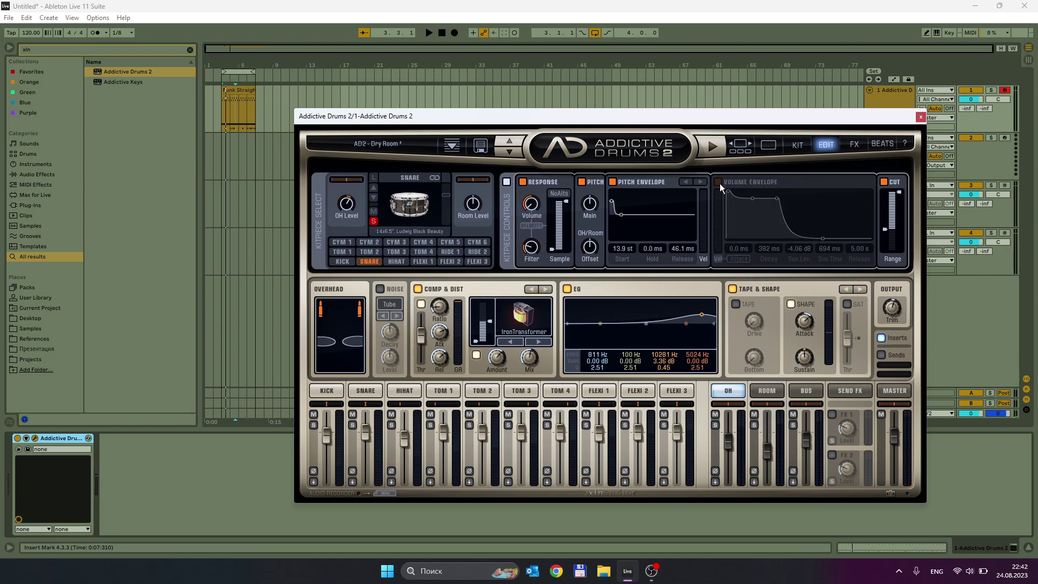
left_click(718, 183)
Shape the snare's Volume Envelope during playback to Decay 144 ms, sustain level -10.4 dB, sustain time 5.0 ms and Release 3.26 s.
left_click_drag(753, 198, 822, 283)
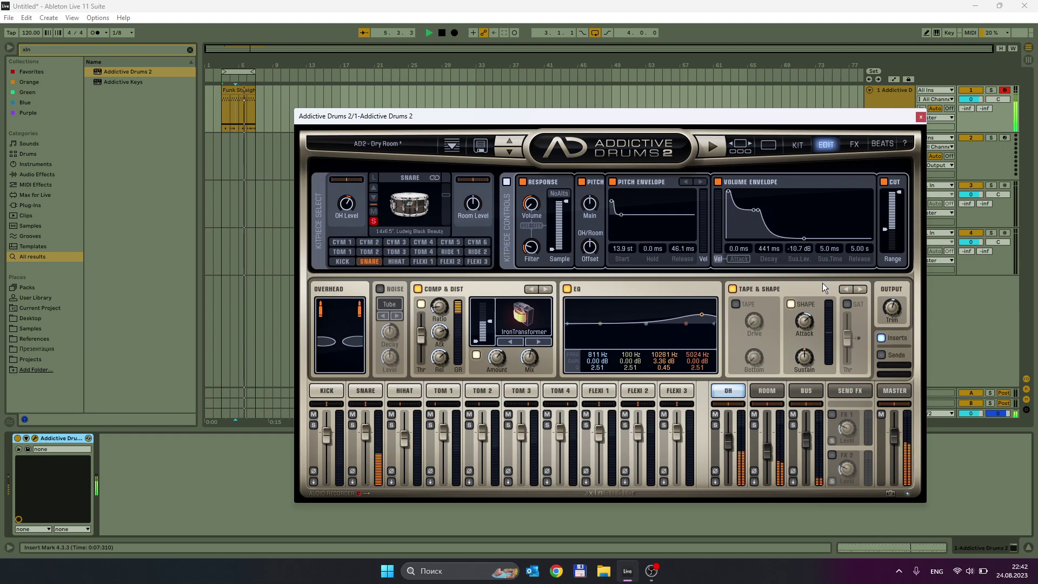
left_click_drag(859, 248, 854, 251)
left_click_drag(773, 249, 770, 268)
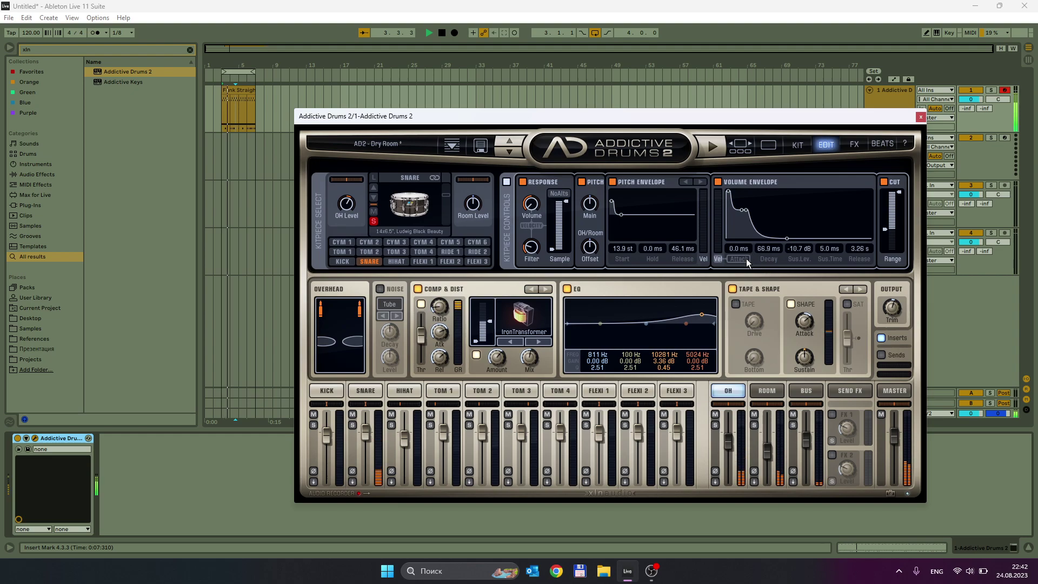
left_click_drag(728, 192, 831, 254)
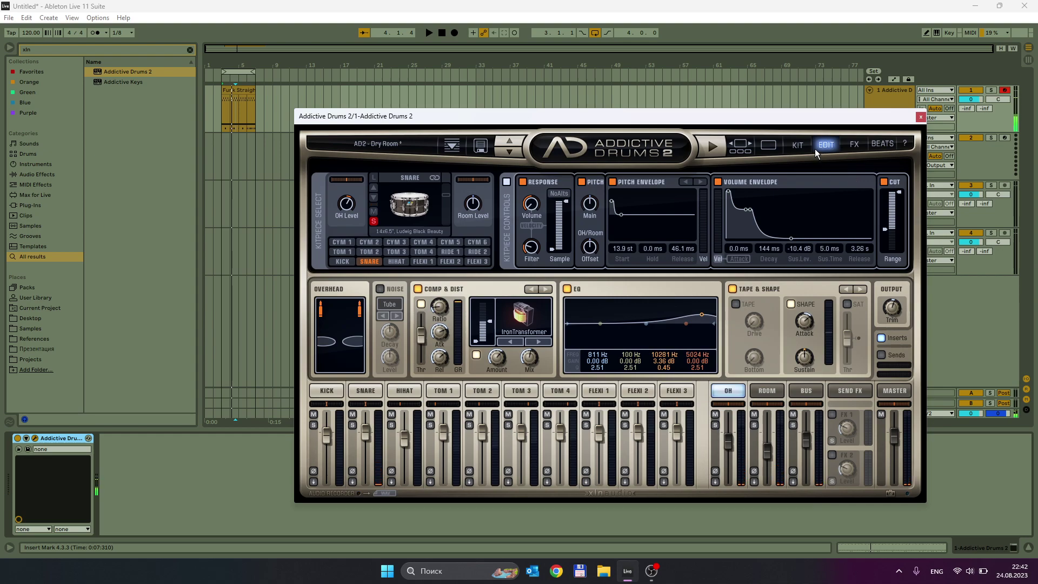
key("space")
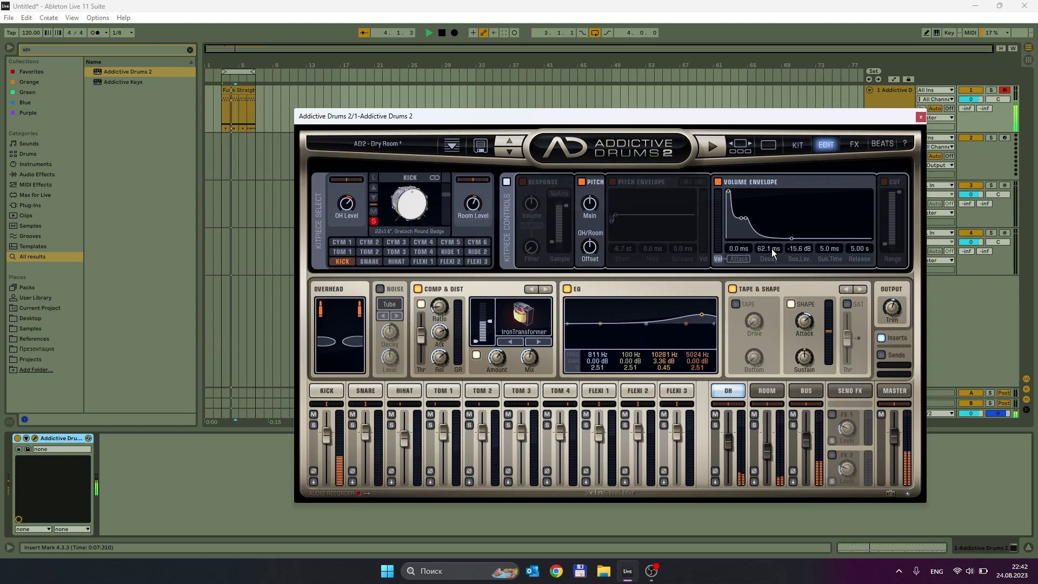
Set the kick's Volume Envelope to Decay 66.7 ms, sustain level -9.02 dB and Release 1.58 s, and toggle the envelope off and on.
left_click_drag(771, 231, 772, 264)
left_click_drag(854, 247, 852, 267)
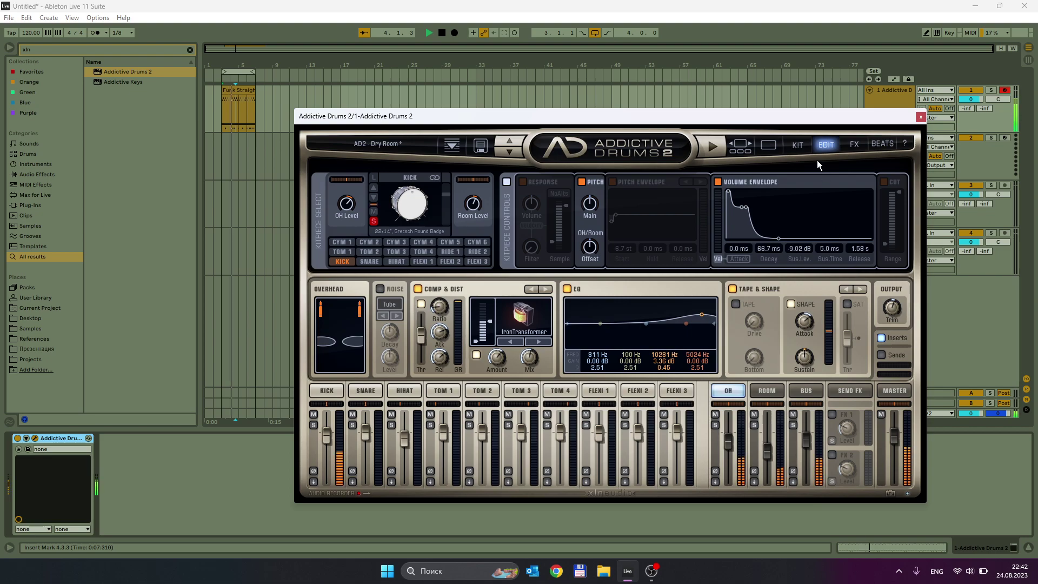
left_click(719, 182)
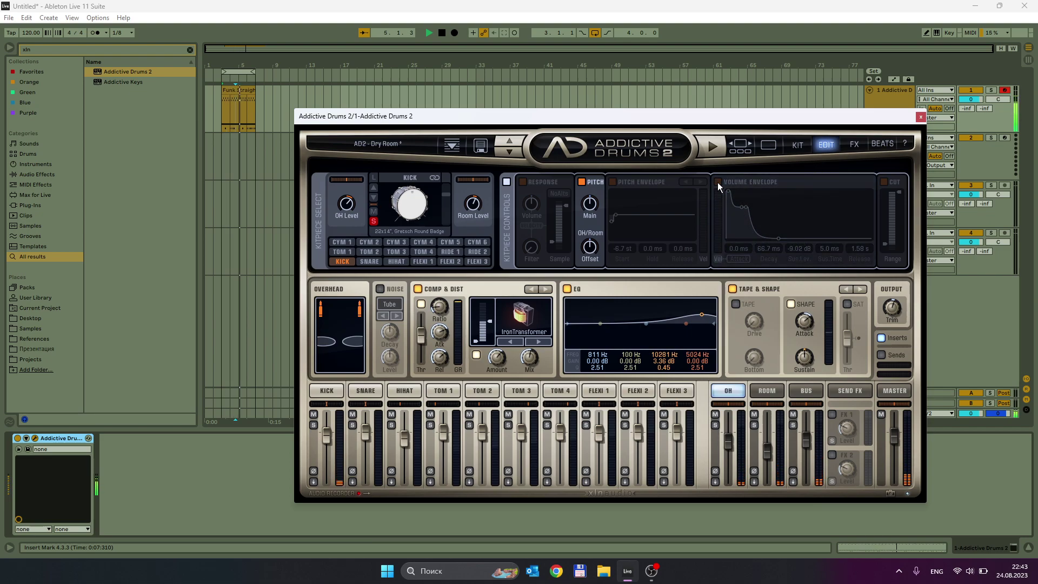
left_click(719, 183)
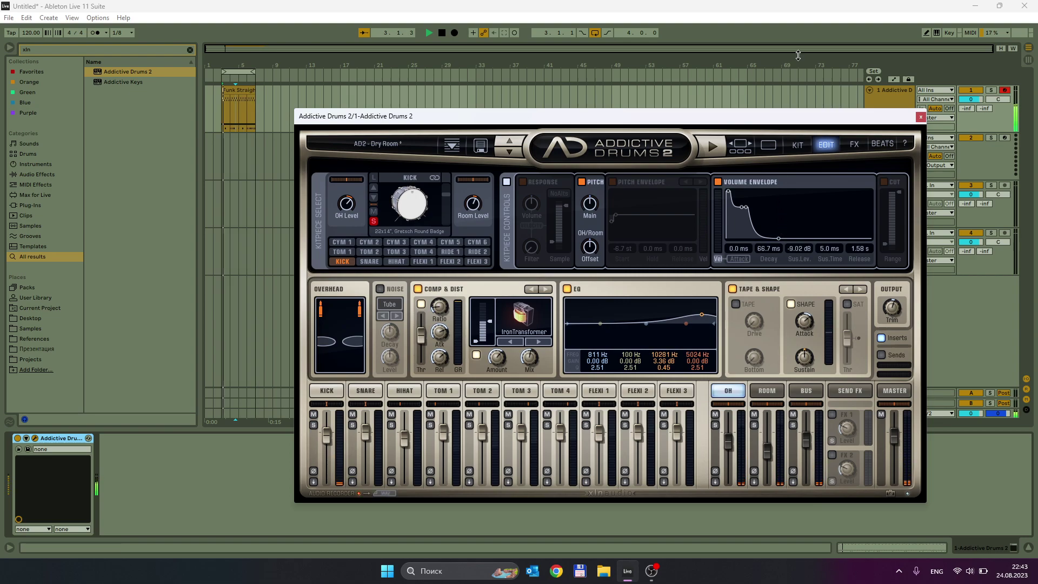
Stop playback and vary the velocity sensitivity of the kick's Volume Envelope, trying values up to 95%.
key("space")
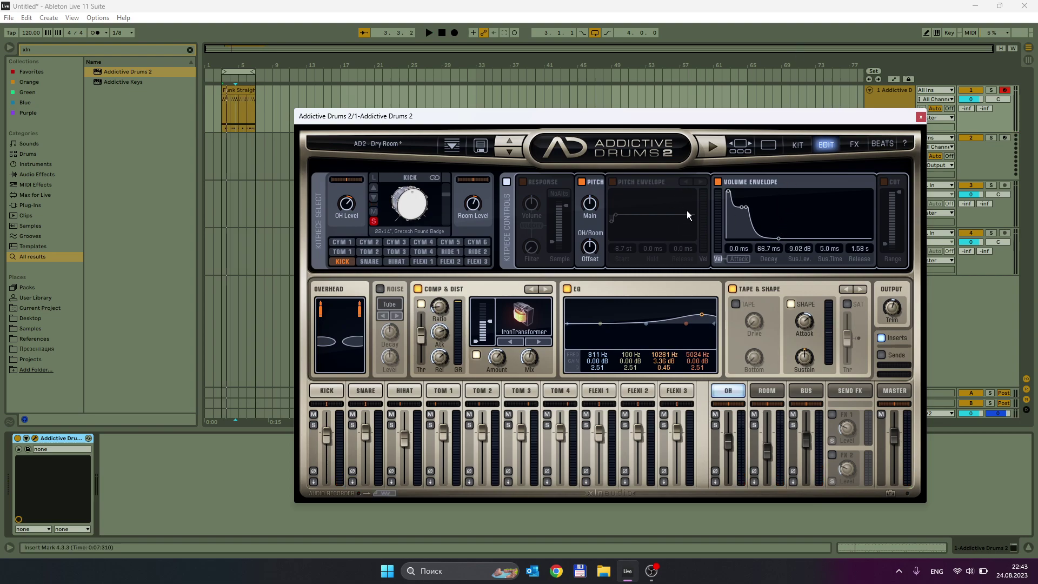
left_click_drag(719, 209, 715, 249)
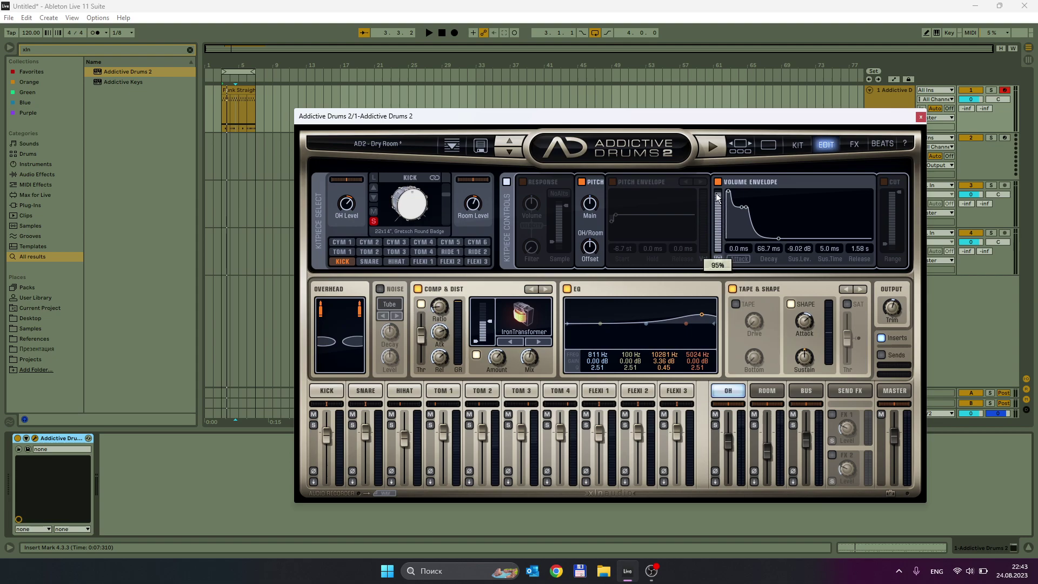
left_click_drag(719, 206, 718, 254)
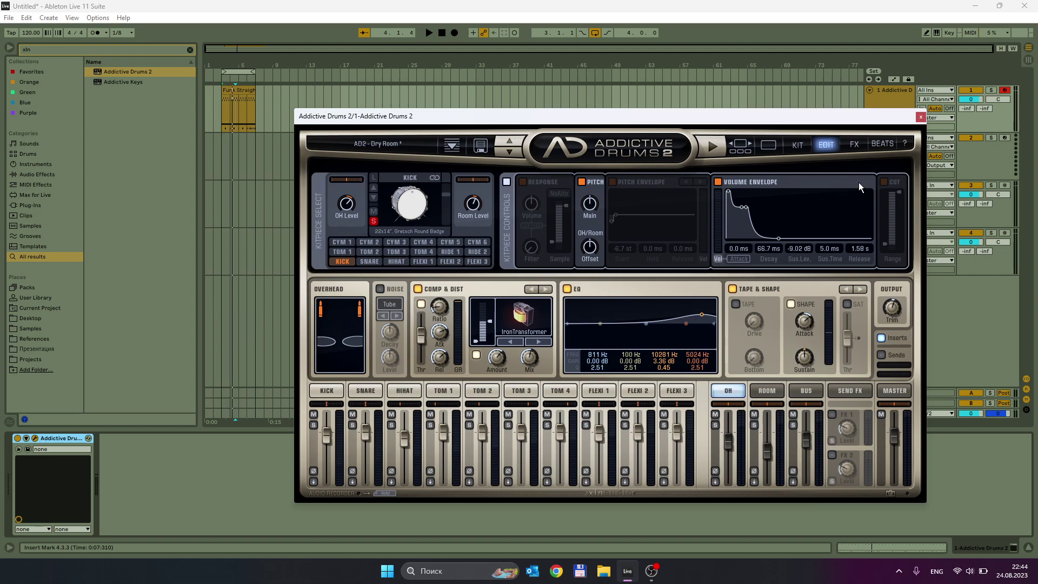
Enable Cut for the kick and audition different upper and lower limits of its Range.
left_click(886, 182)
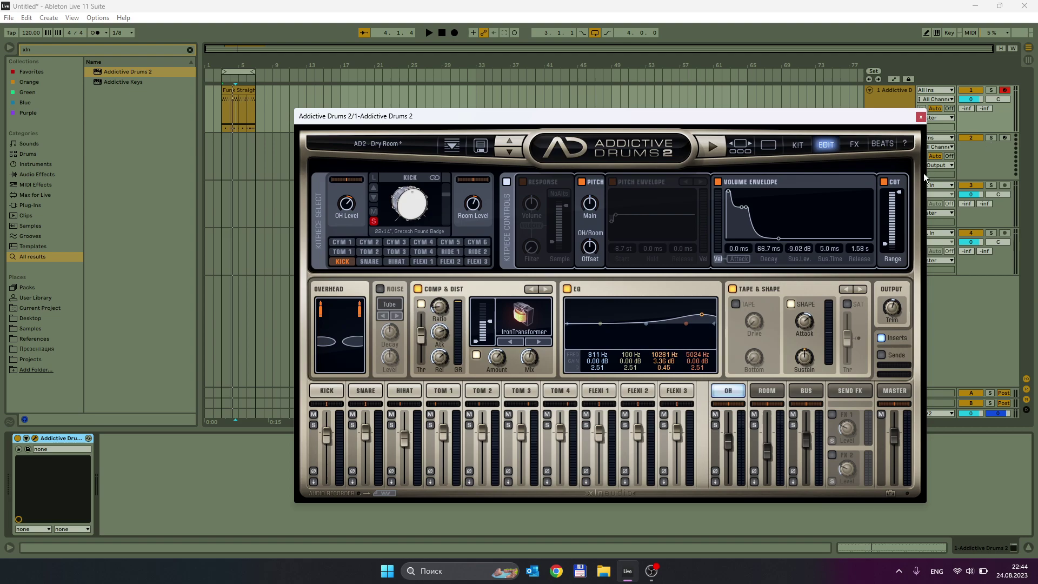
left_click_drag(900, 194, 896, 218)
key("space")
left_click_drag(897, 196, 884, 251)
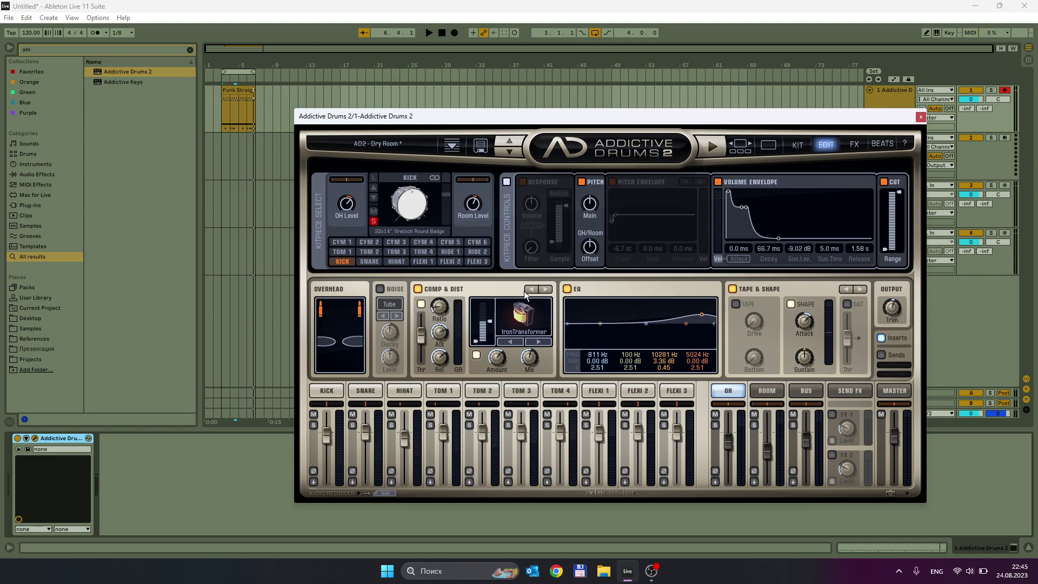
Look through the Kick, Snare, Tom and Flexi mixer channels to compare their channel settings, finishing on Tom 3.
left_click(335, 390)
left_click(365, 390)
left_click(442, 390)
left_click(481, 390)
left_click(548, 392)
left_click(596, 389)
left_click(641, 391)
left_click(521, 390)
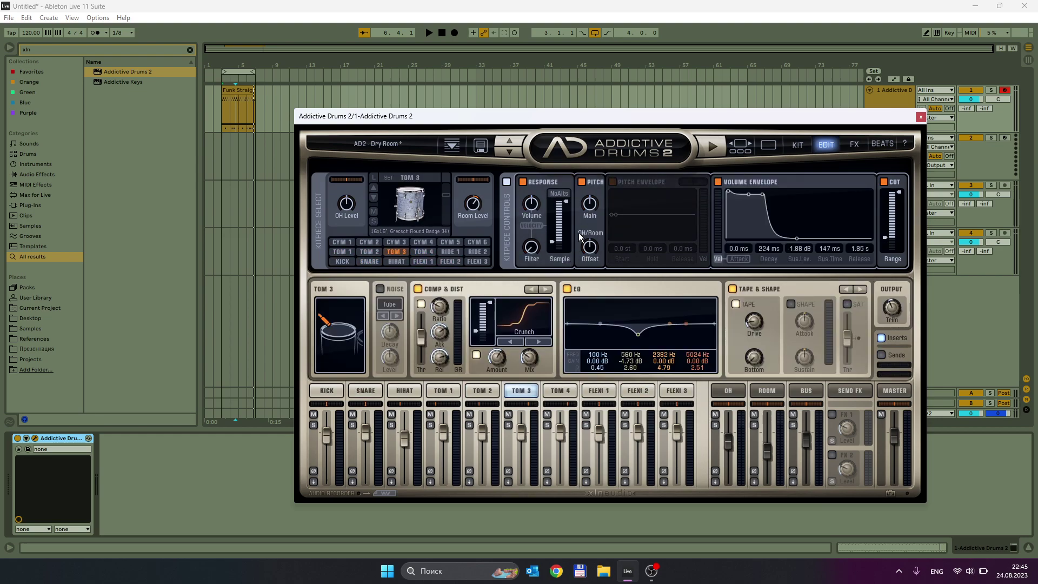